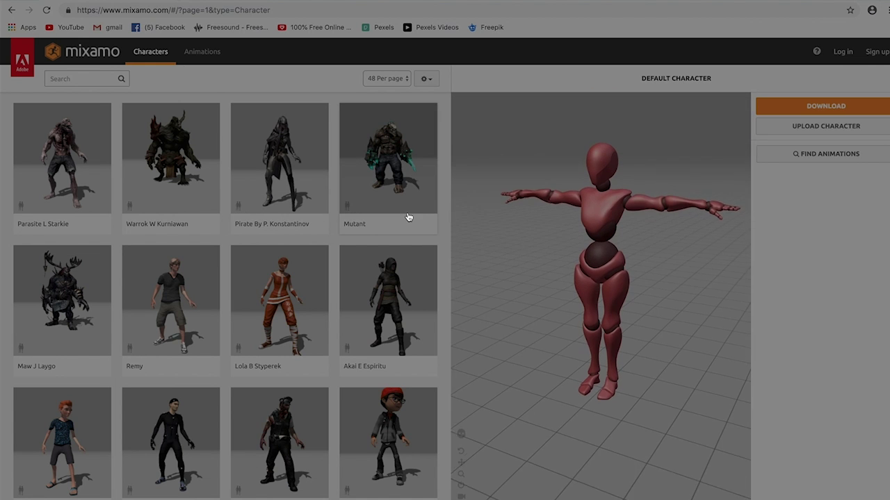
# Step: Load the Mutant and Aj characters in turn and pick the Capoeira animation for Aj
pyautogui.click(381, 168)
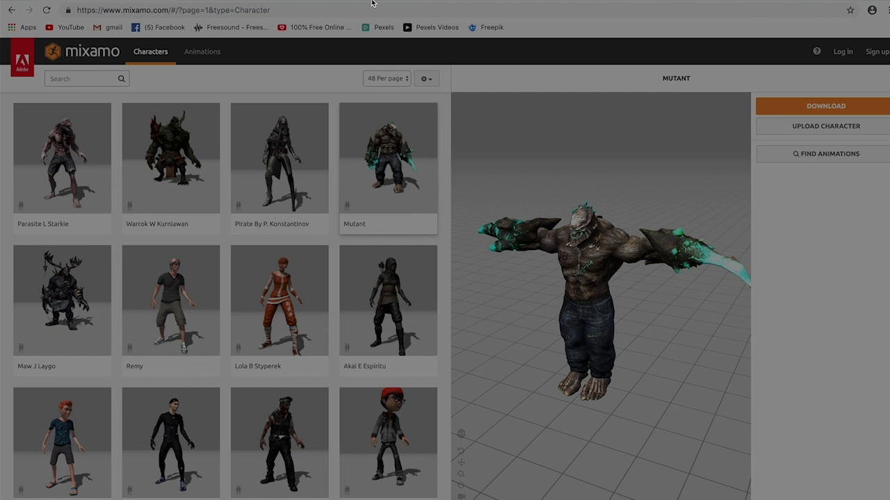
pyautogui.moveTo(595, 251); pyautogui.dragTo(592, 221)
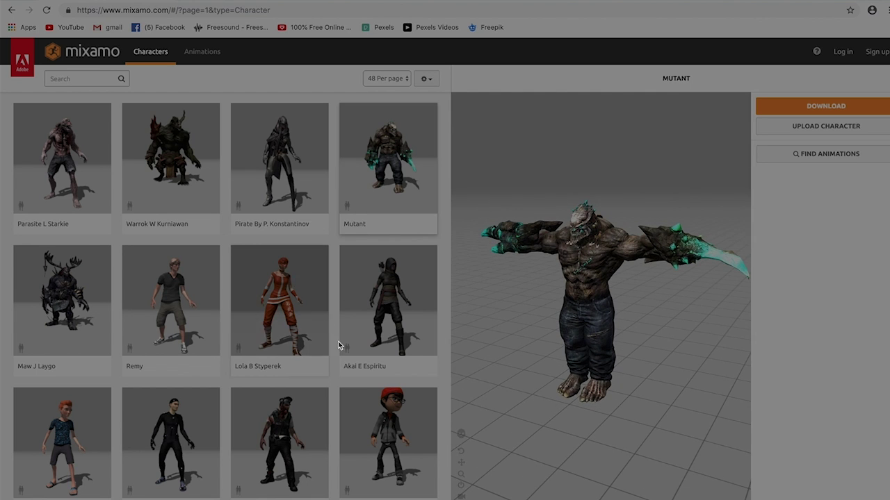
pyautogui.click(382, 411)
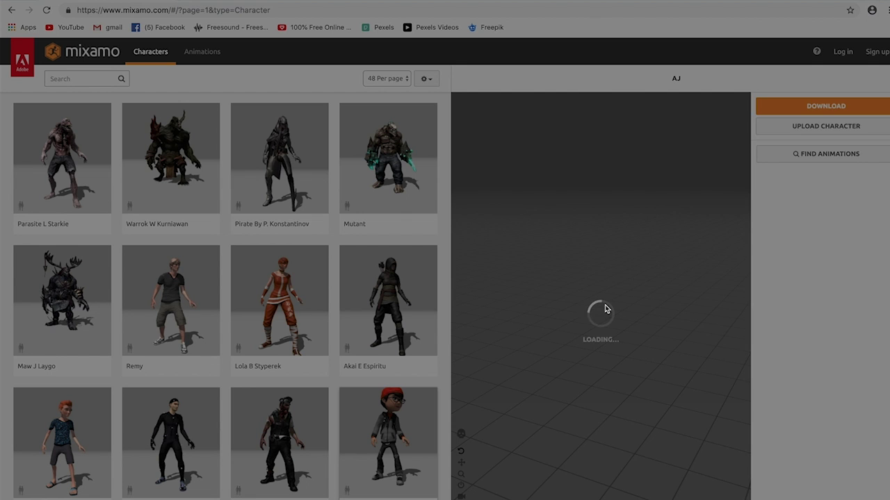
pyautogui.moveTo(605, 310)
pyautogui.mouseDown()
pyautogui.moveTo(553, 307)
pyautogui.moveTo(631, 303)
pyautogui.moveTo(655, 292)
pyautogui.moveTo(594, 317)
pyautogui.moveTo(637, 315)
pyautogui.moveTo(564, 343)
pyautogui.moveTo(558, 303)
pyautogui.moveTo(602, 303)
pyautogui.moveTo(592, 302)
pyautogui.mouseUp()
pyautogui.click(202, 52)
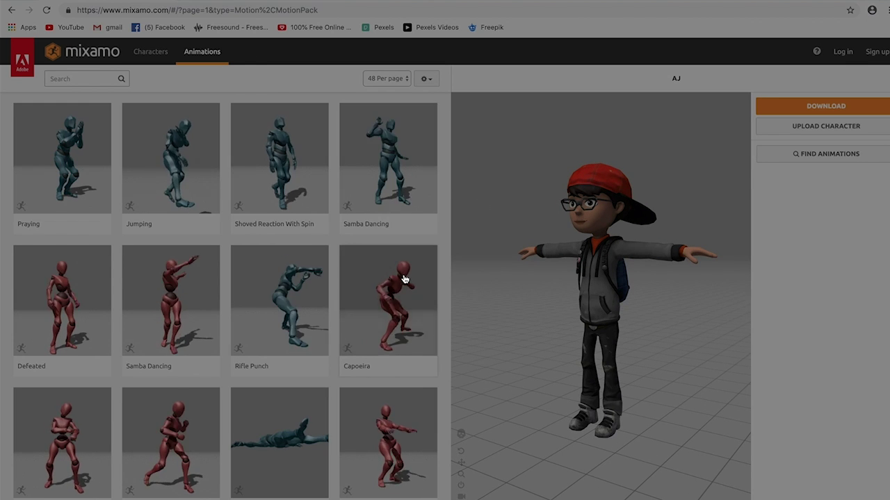
pyautogui.click(404, 279)
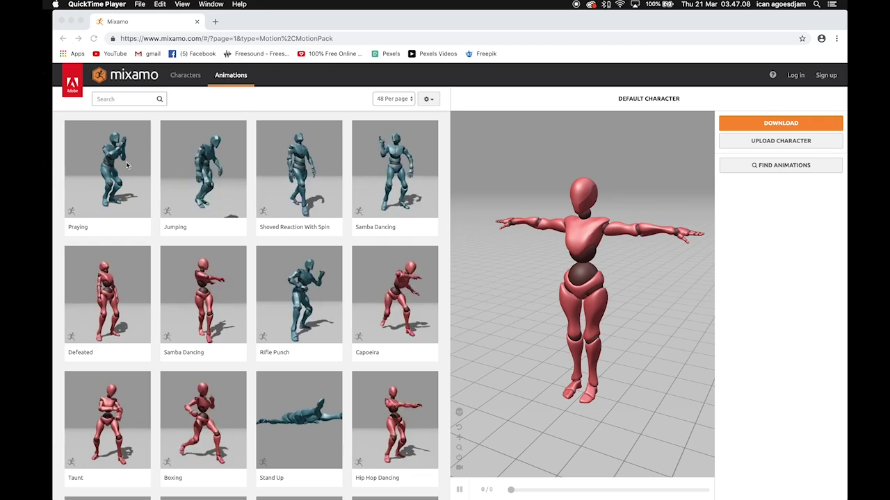
# Step: Browse the available models in the character library with the default character loaded
pyautogui.click(195, 80)
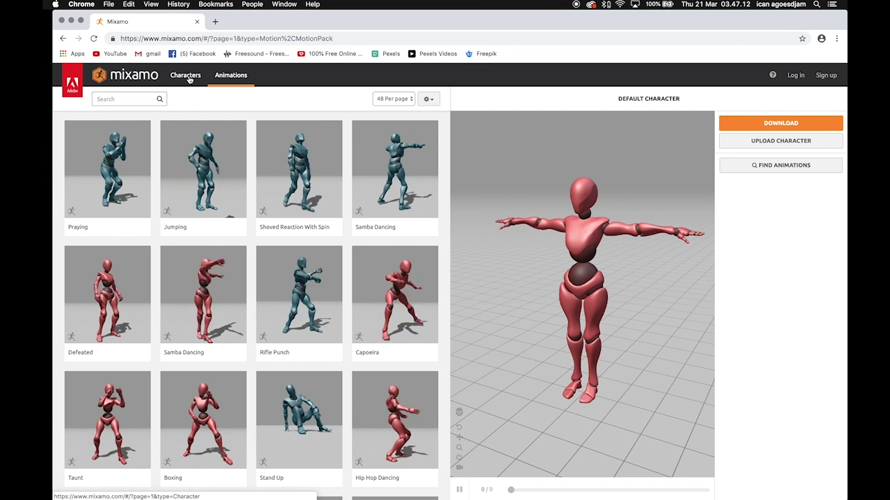
pyautogui.click(189, 79)
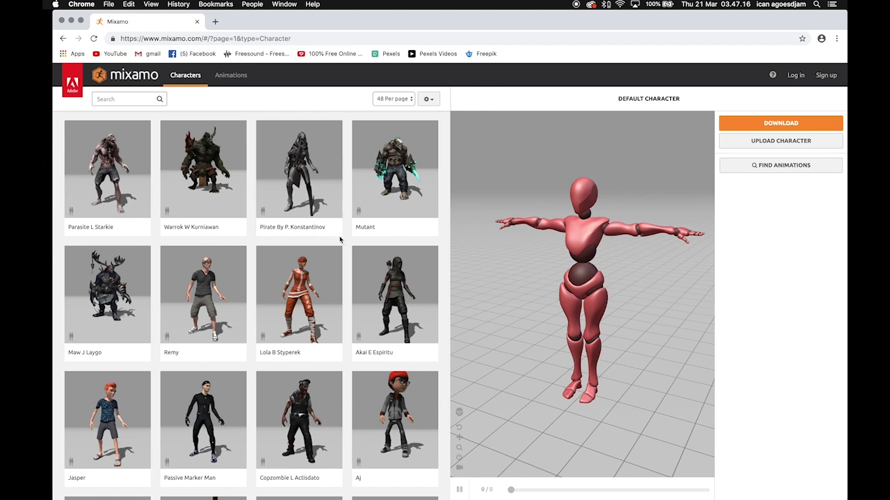
pyautogui.scroll(-10, 333, 233)
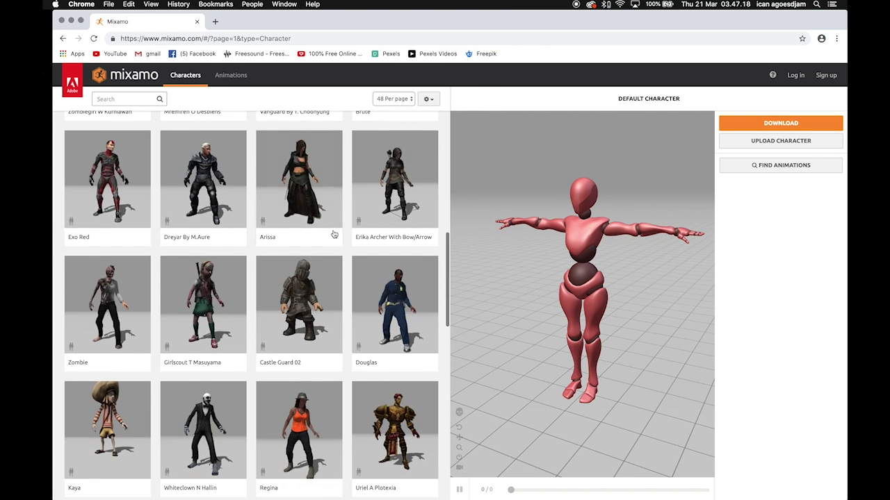
pyautogui.scroll(-8, 334, 235)
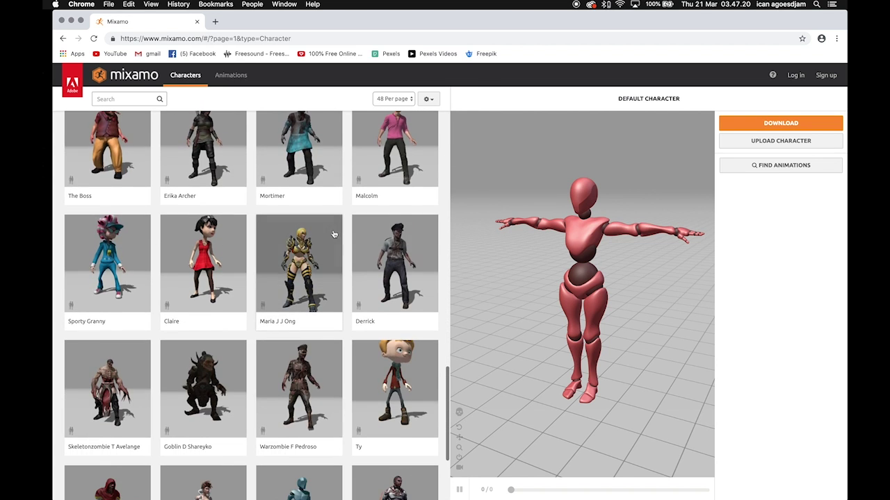
pyautogui.scroll(2, 333, 236)
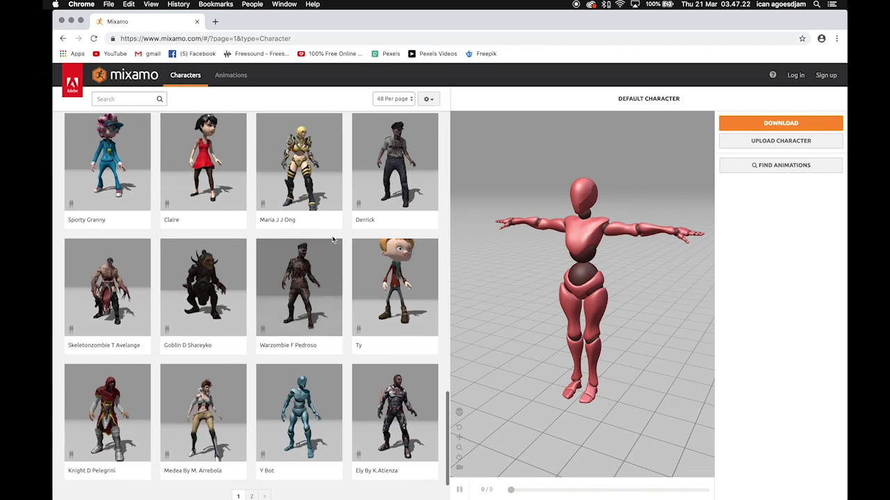
# Step: Search the animation library for "run" and apply a Running animation to the default character
pyautogui.click(229, 78)
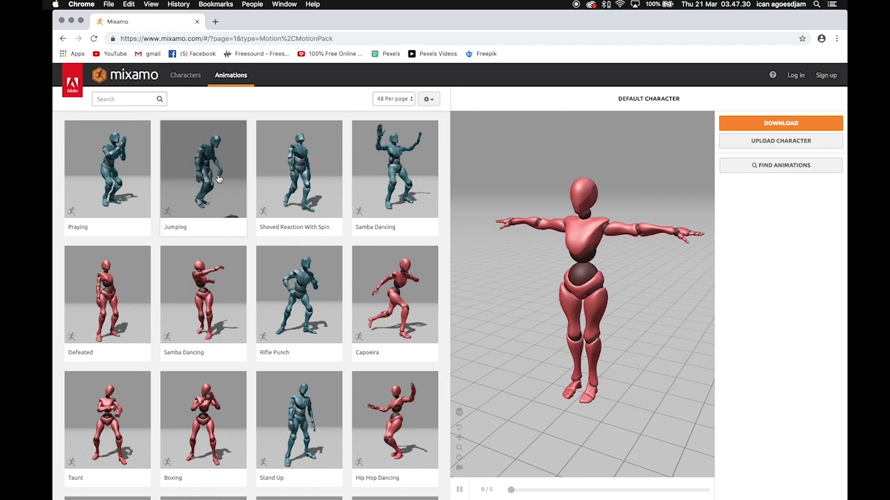
pyautogui.click(118, 98)
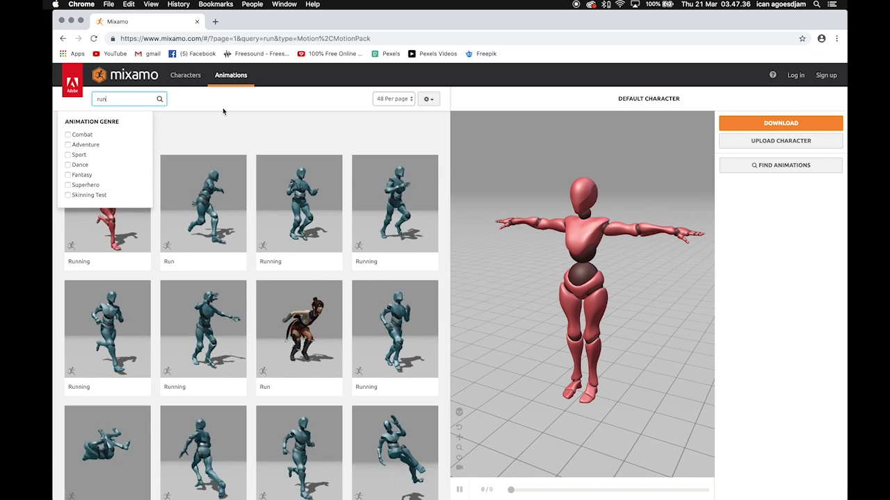
pyautogui.press('Return')
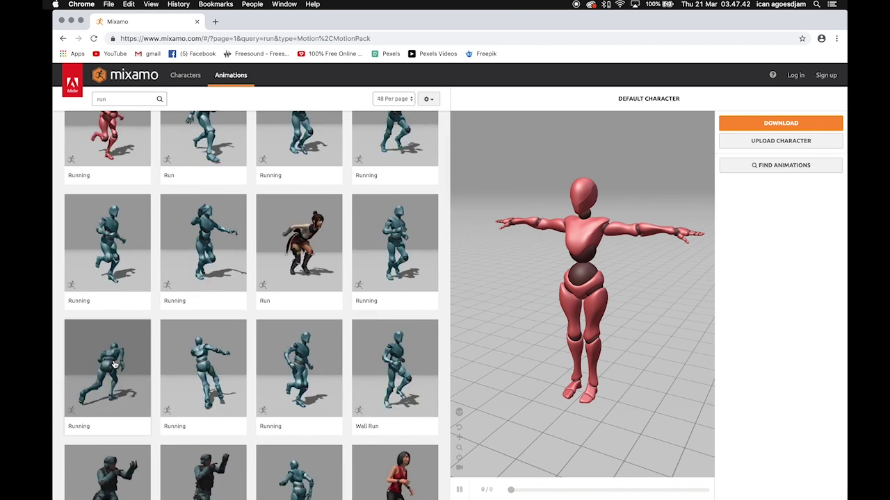
pyautogui.click(115, 364)
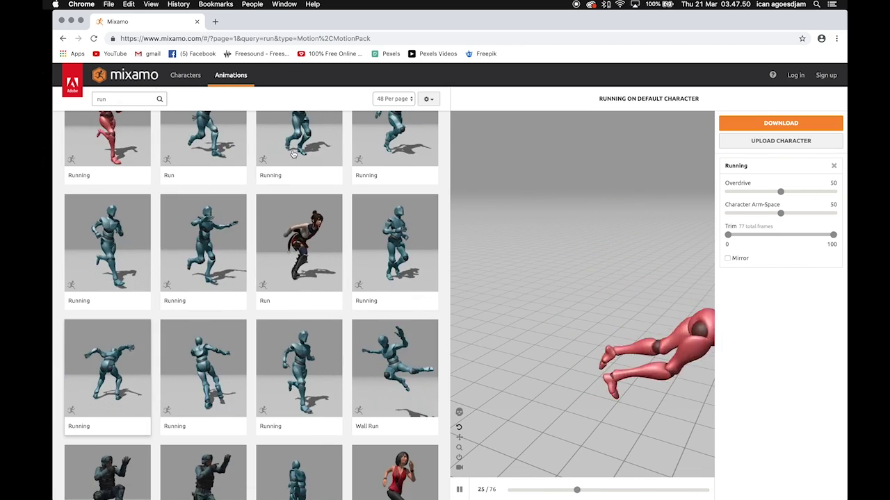
# Step: Clear the "run" filter from the character library and choose Y Bot as the character for the Running animation
pyautogui.click(185, 75)
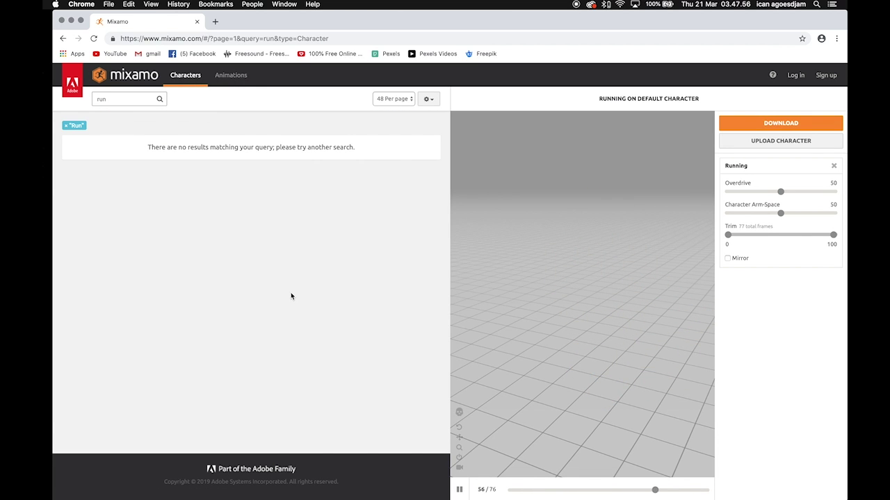
pyautogui.click(135, 99)
pyautogui.press('BackSpace')
pyautogui.press('BackSpace')
pyautogui.press('BackSpace')
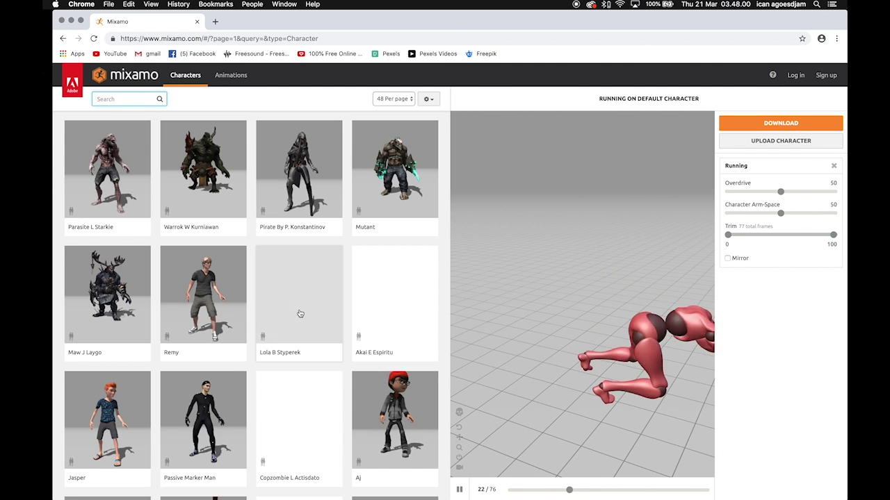
pyautogui.scroll(-10, 299, 314)
pyautogui.scroll(-5, 302, 313)
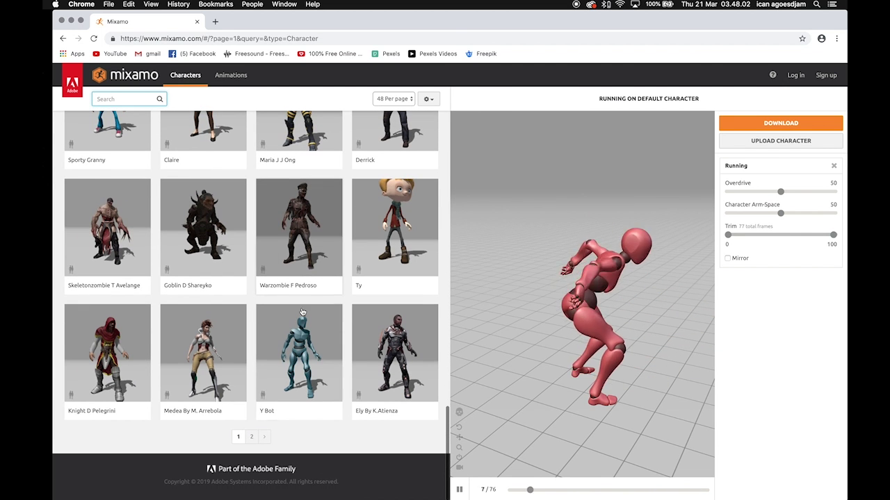
pyautogui.click(304, 362)
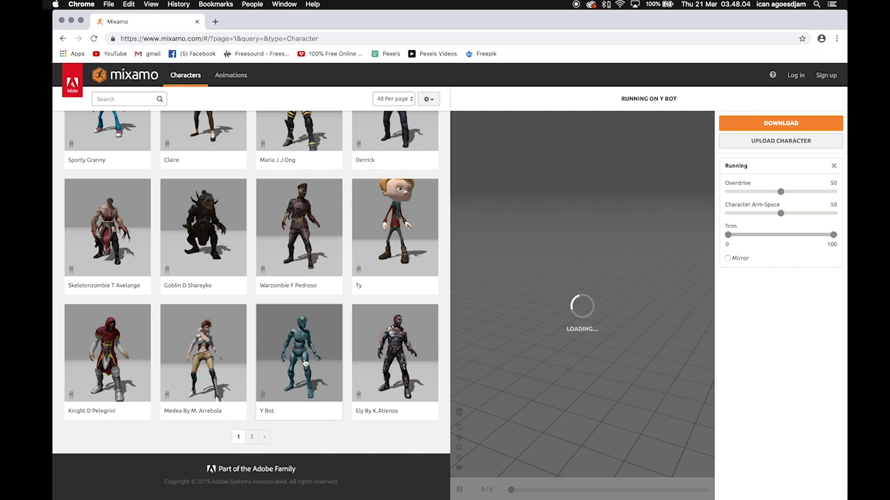
# Step: Return to the animation library and inspect the running Y Bot from different angles in the preview
pyautogui.click(232, 77)
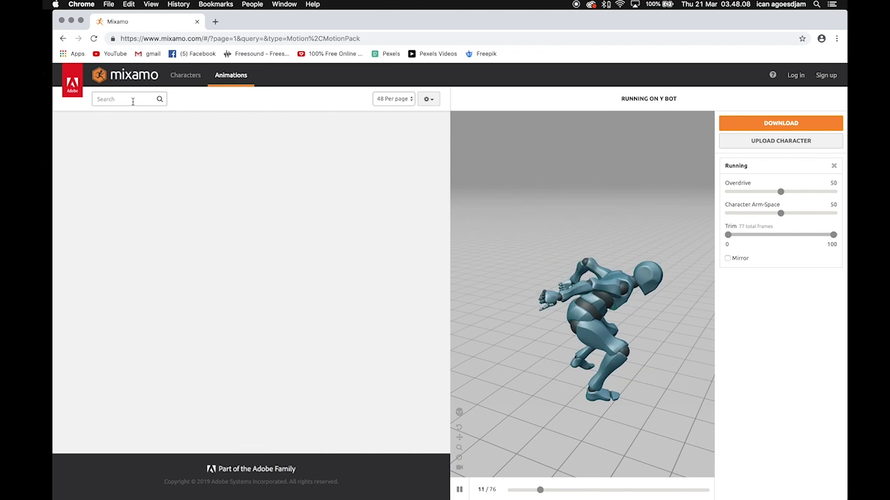
pyautogui.click(133, 98)
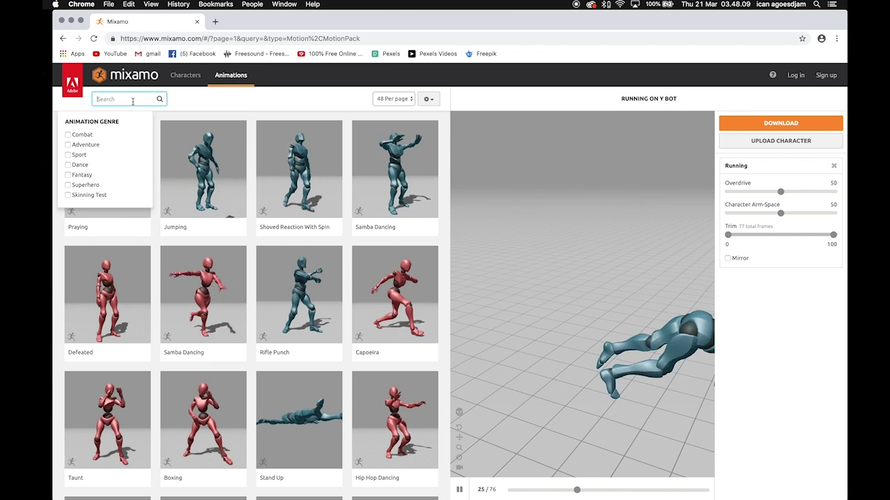
pyautogui.click(558, 247)
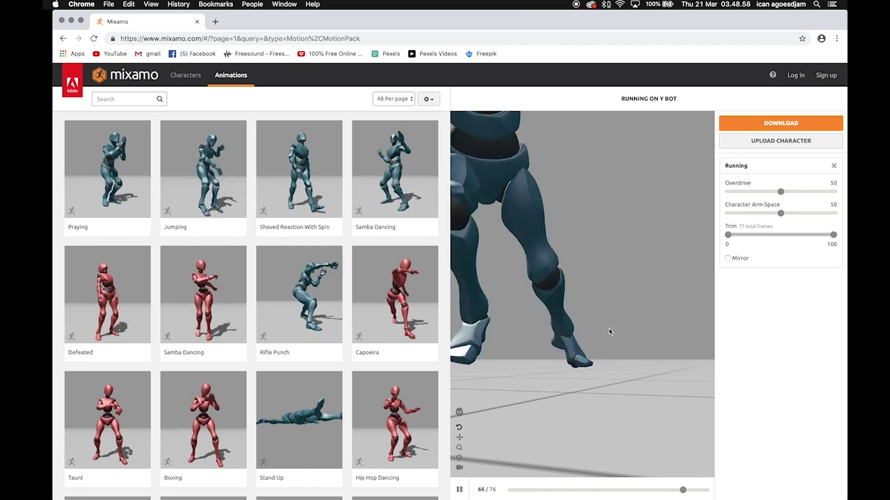
pyautogui.moveTo(609, 331); pyautogui.dragTo(690, 293)
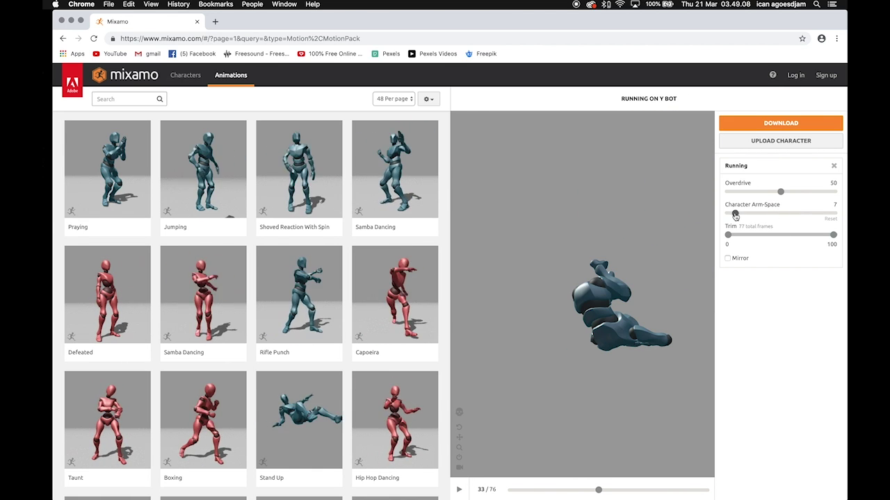
# Step: Set the Running animation's Character Arm-Space to 31 and its Overdrive to 14
pyautogui.click(833, 215)
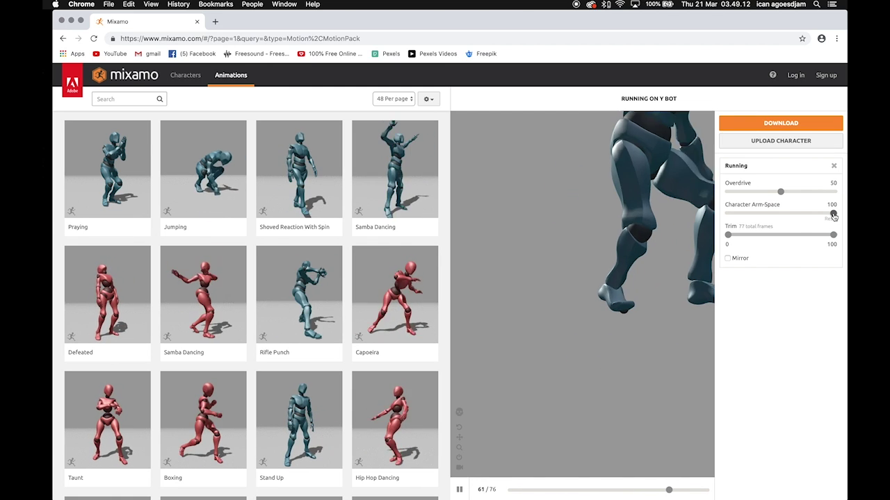
pyautogui.moveTo(833, 214); pyautogui.dragTo(771, 216)
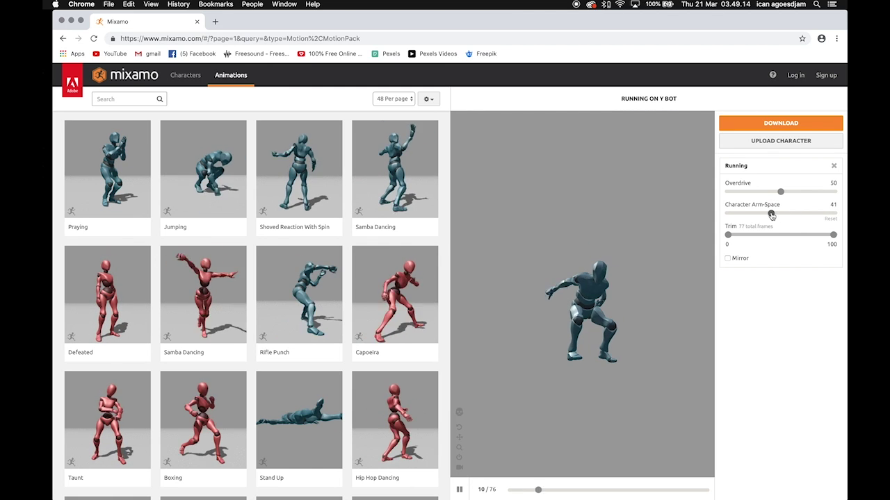
pyautogui.click(761, 216)
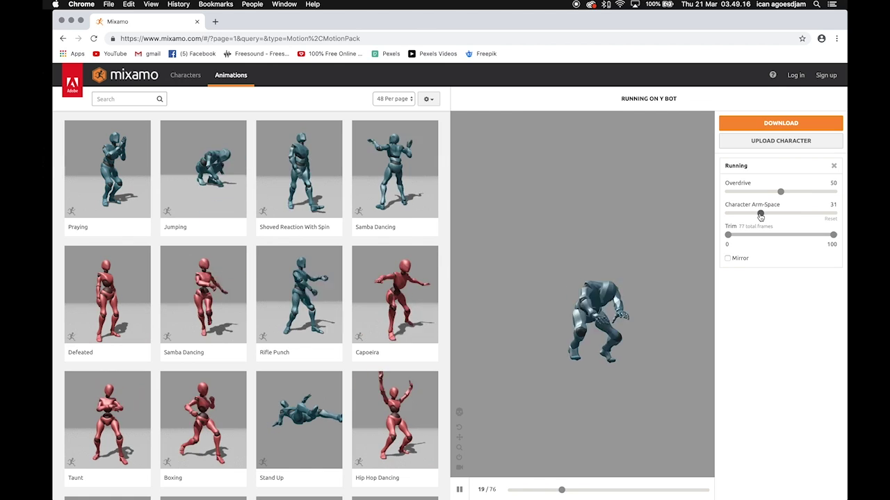
pyautogui.moveTo(779, 192); pyautogui.dragTo(742, 192)
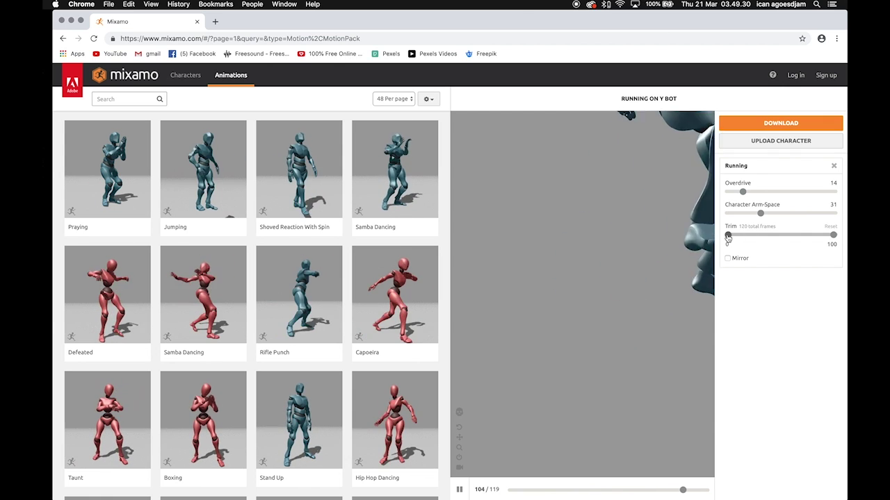
# Step: Try adjusting the Trim start and toggling the Mirror option on the Running animation
pyautogui.moveTo(727, 235); pyautogui.dragTo(688, 240)
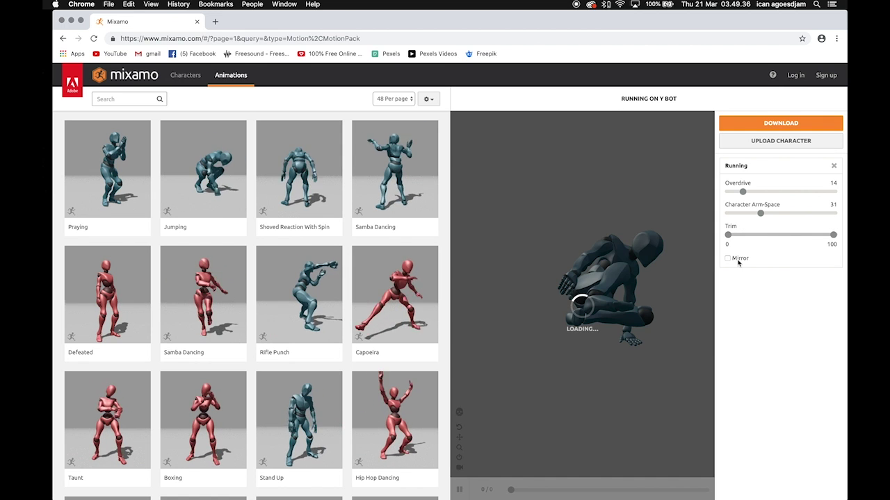
pyautogui.click(727, 259)
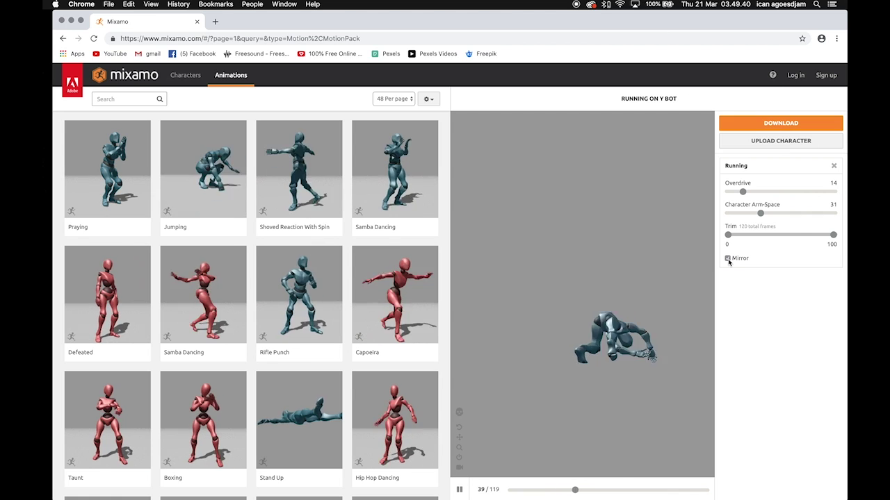
pyautogui.click(727, 260)
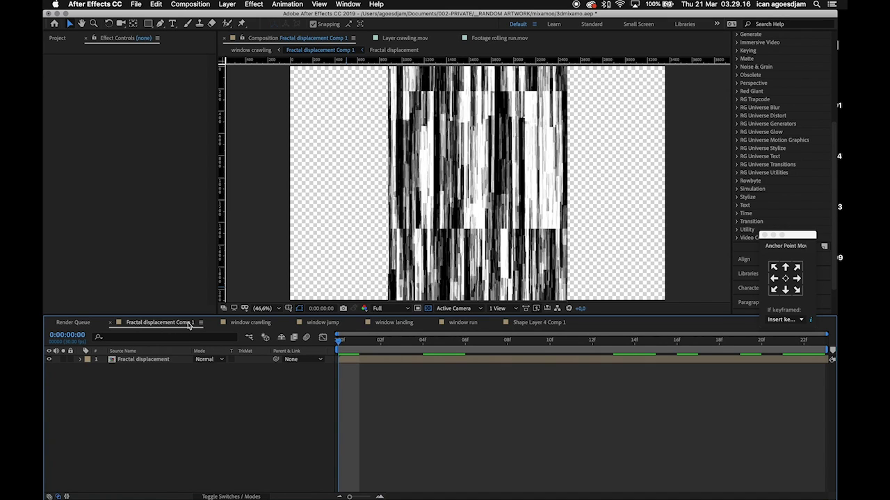
# Step: In After Effects, open the Fractal displacement precomp and examine the Fractal Noise settings on its Fractal layer
pyautogui.click(159, 362)
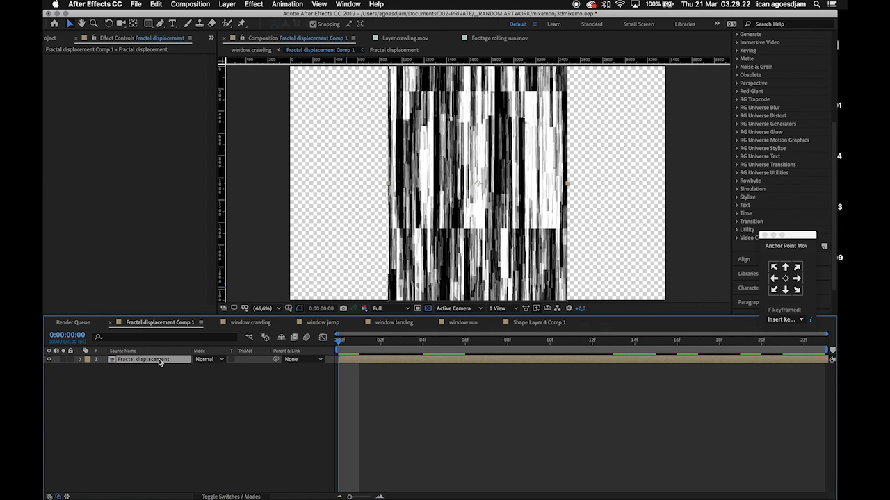
pyautogui.doubleClick(159, 362)
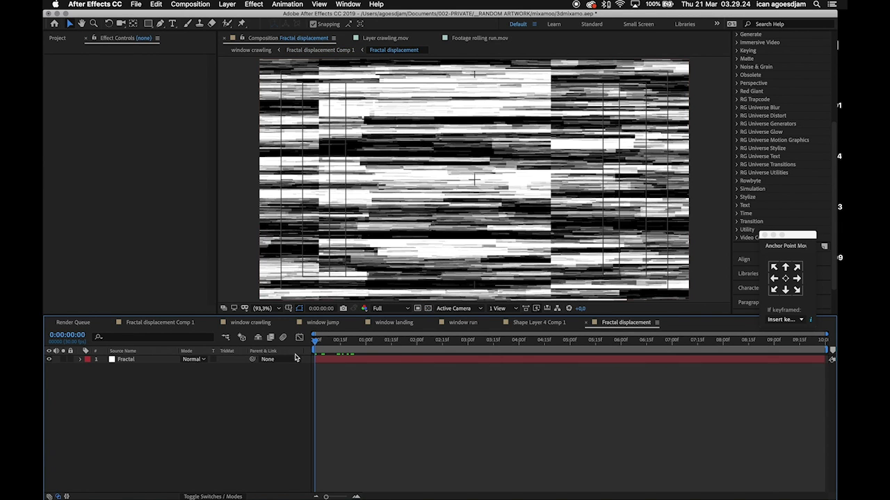
pyautogui.click(132, 360)
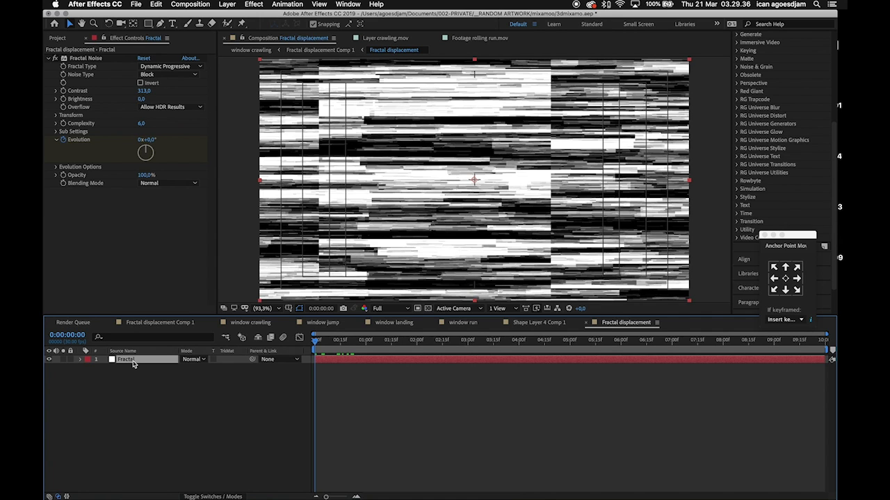
pyautogui.press('Return')
# Step: Review the Shape Layer 4 Comp 1 and Fractal displacement Comp 1 compositions, and open the window crawling composition
pyautogui.click(586, 324)
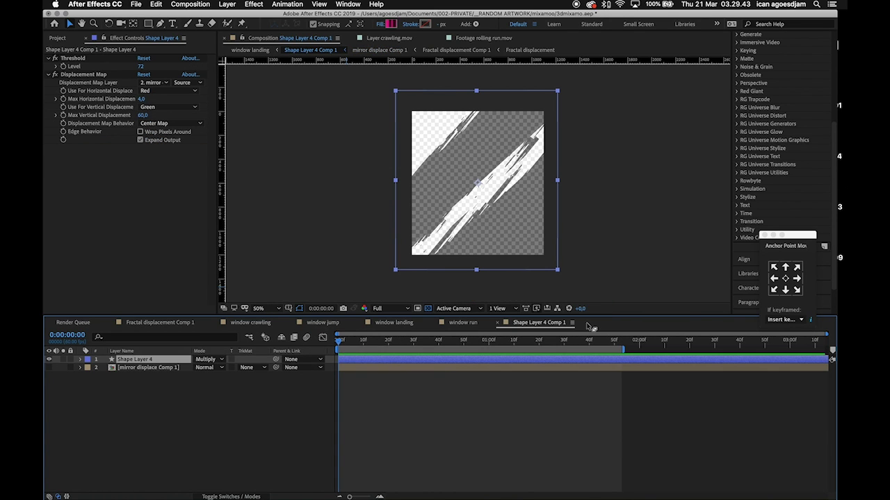
pyautogui.click(157, 324)
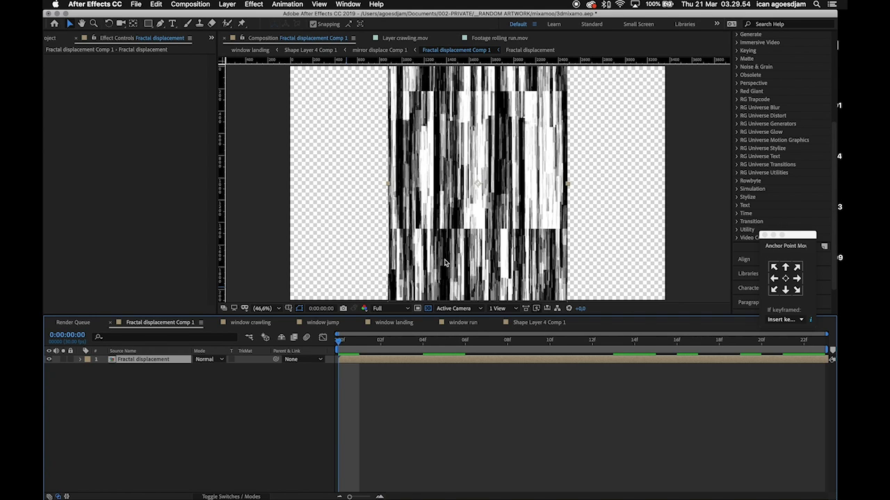
pyautogui.click(252, 323)
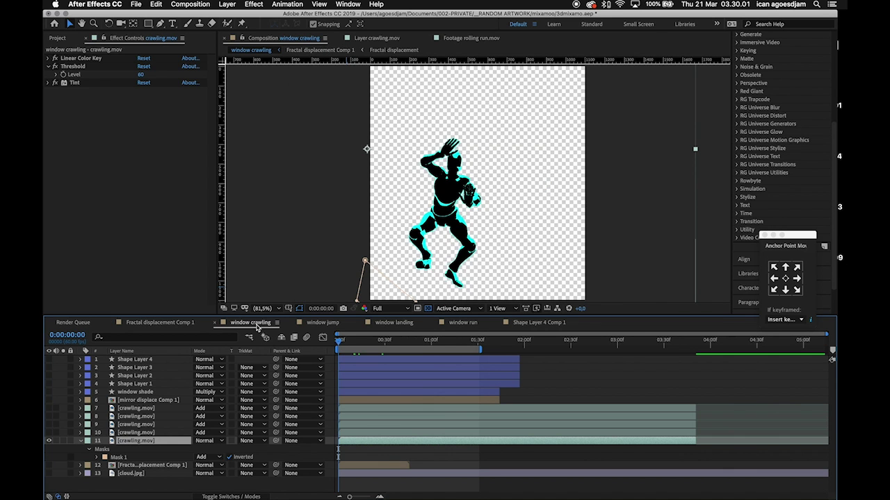
# Step: Review the window jump, window landing and window run compositions, and return to the window crawling composition
pyautogui.click(321, 324)
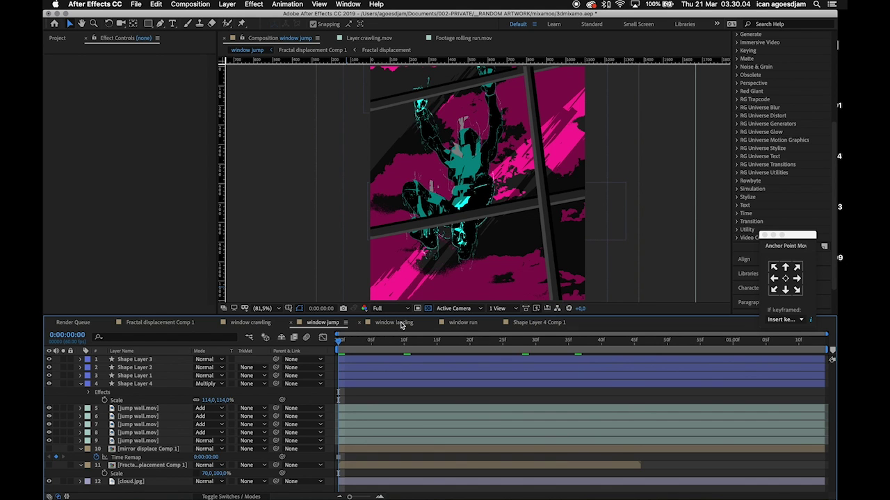
pyautogui.click(401, 324)
pyautogui.click(472, 324)
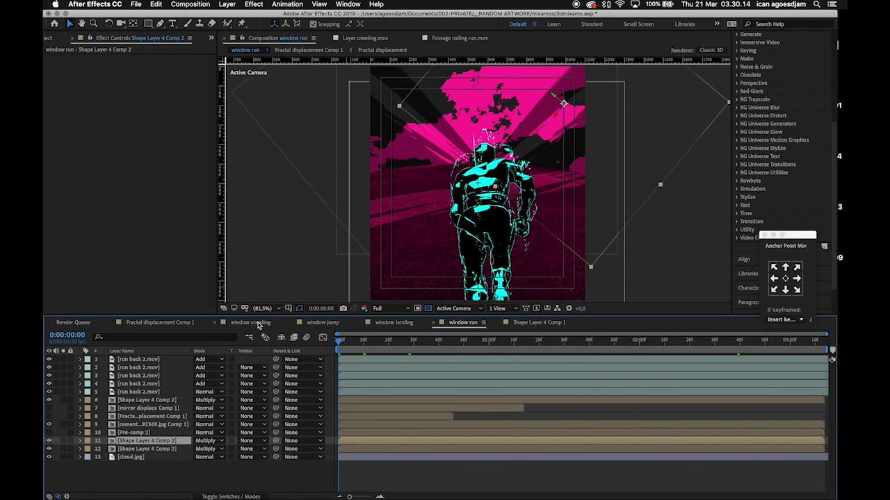
pyautogui.click(251, 322)
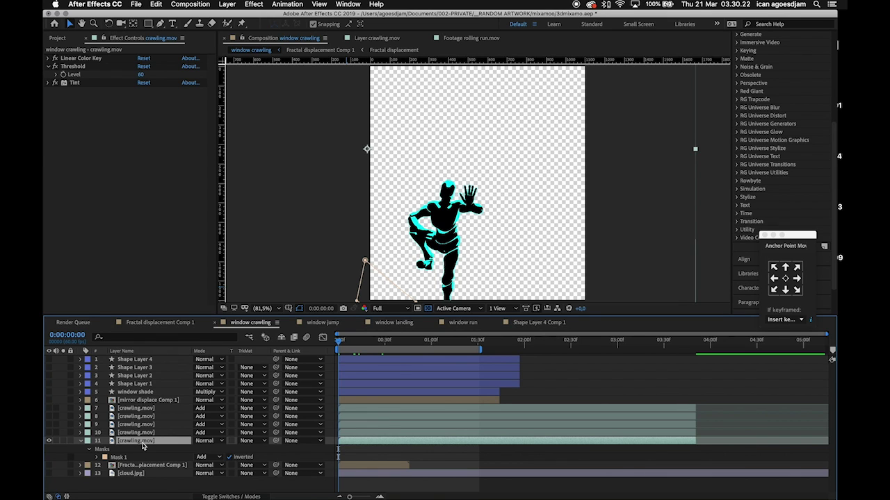
# Step: Disable Linear Color Key, Threshold and Tint on the lowest crawling.mov layer, and view its uncropped footage before returning to the composition
pyautogui.click(55, 58)
pyautogui.click(55, 66)
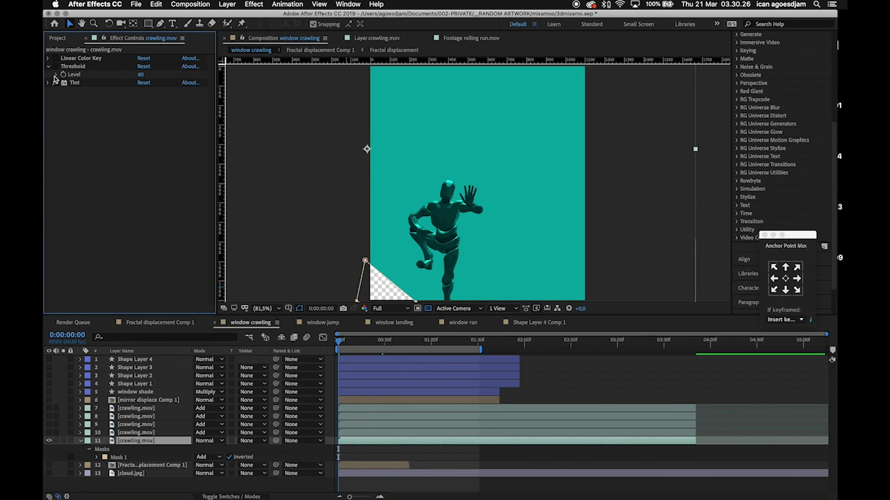
pyautogui.click(56, 83)
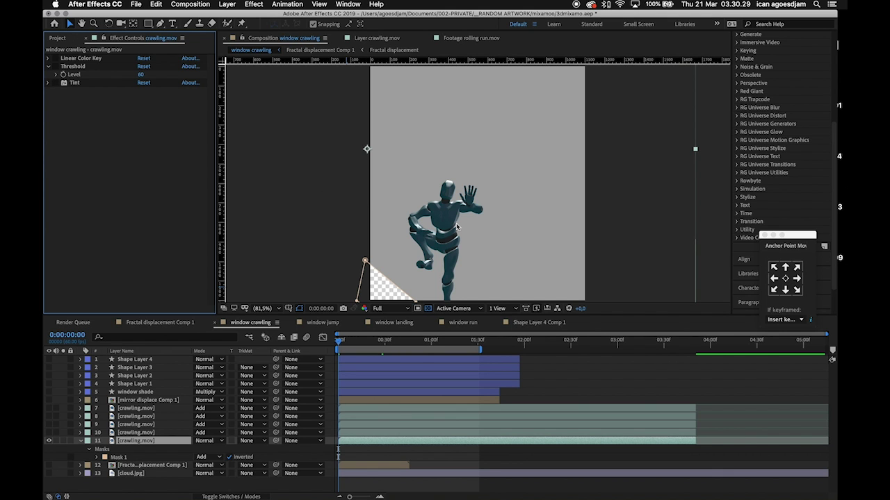
pyautogui.doubleClick(145, 443)
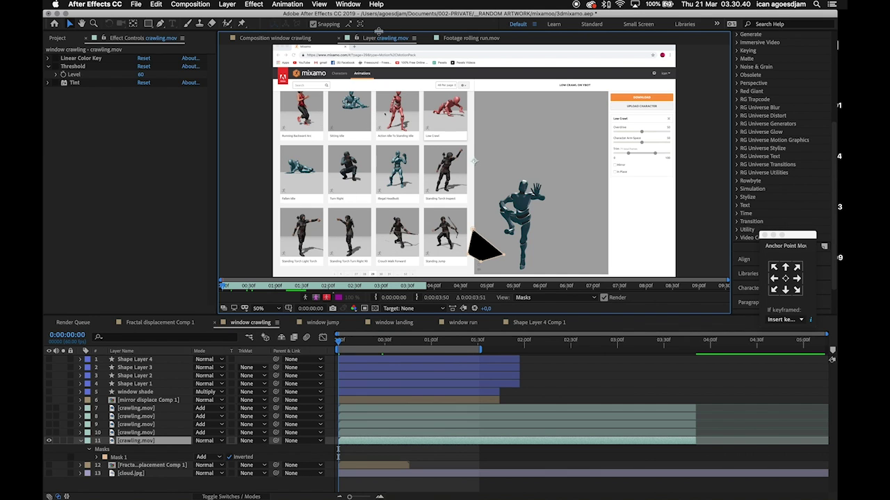
pyautogui.click(297, 40)
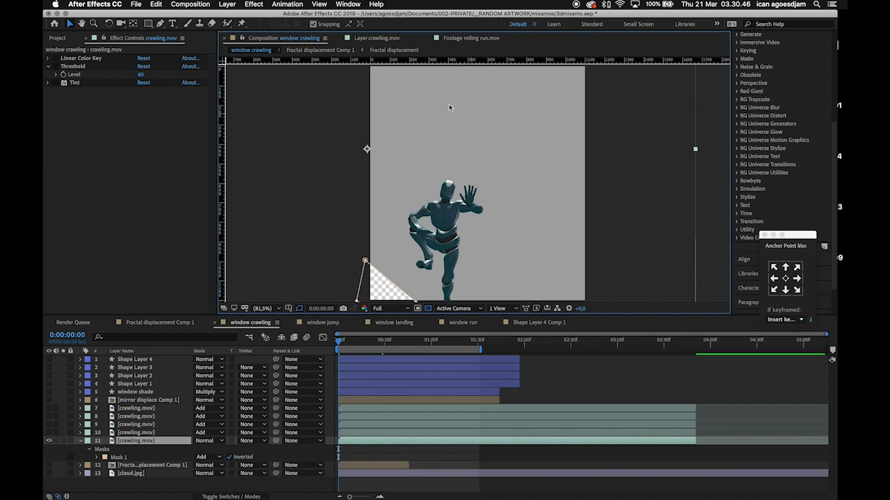
# Step: Re-enable Linear Color Key, Threshold and Tint one by one on the lowest crawling.mov layer, and expand the Linear Color Key settings
pyautogui.click(55, 58)
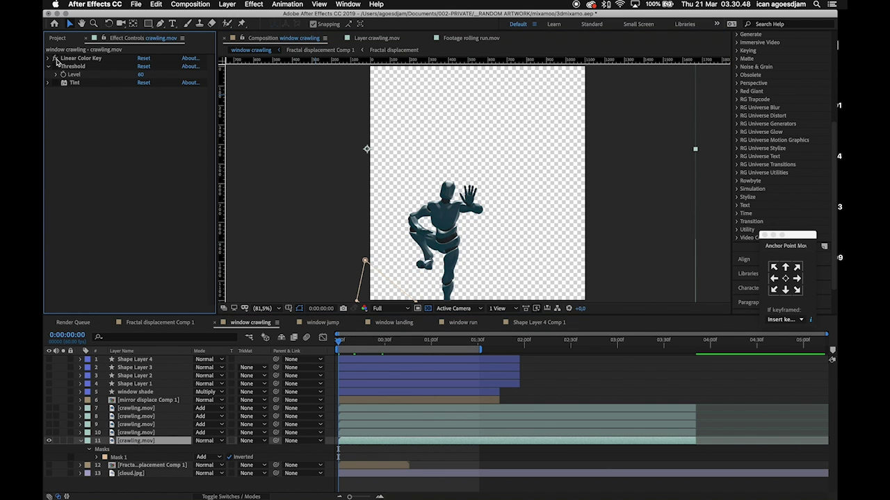
pyautogui.click(47, 58)
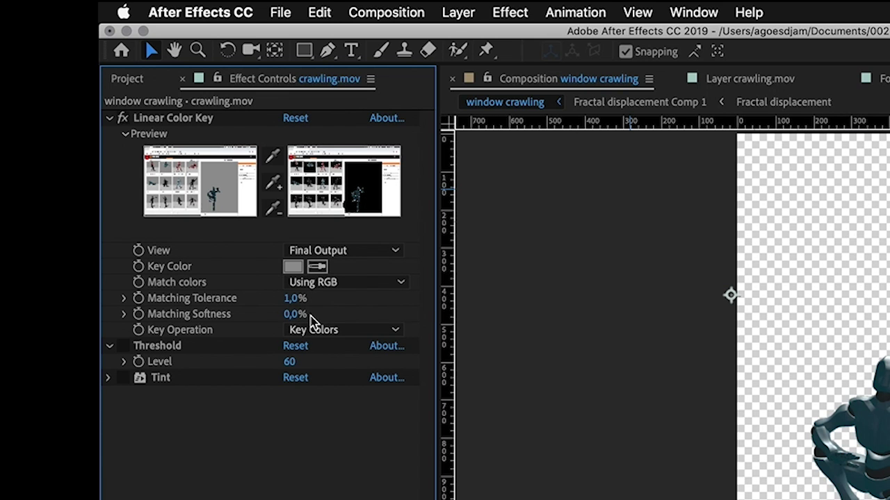
pyautogui.click(123, 346)
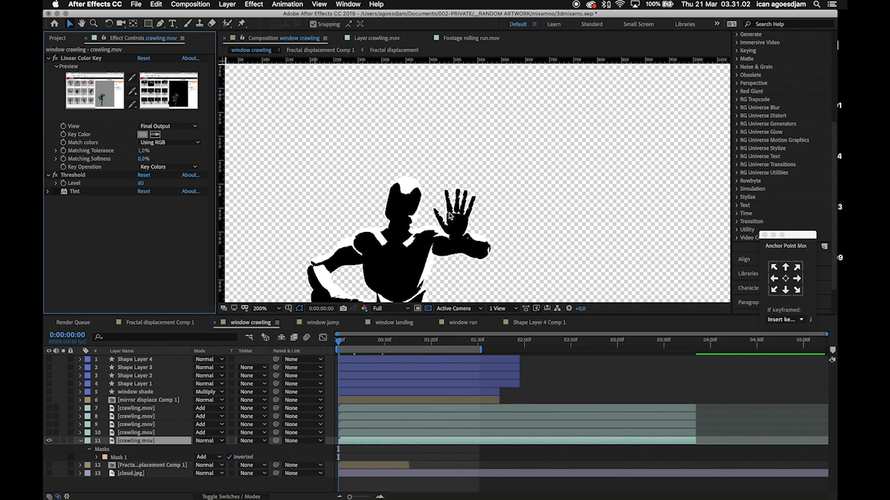
pyautogui.click(55, 192)
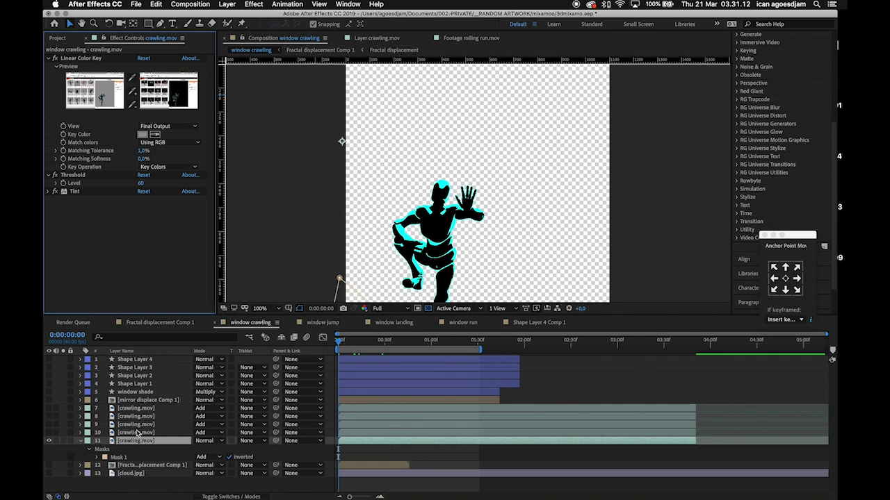
# Step: Show the crawling.mov layer 10 and examine its Displacement Map 2 effect and the choices for its map layer
pyautogui.click(49, 433)
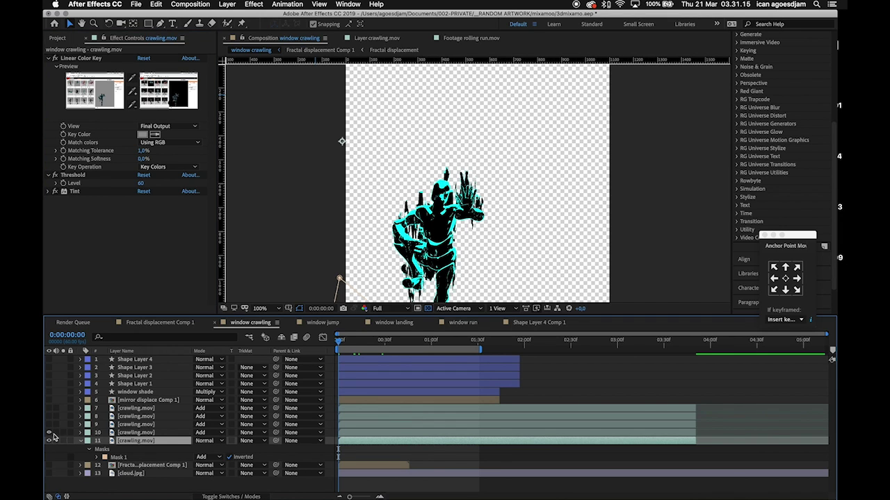
pyautogui.click(141, 434)
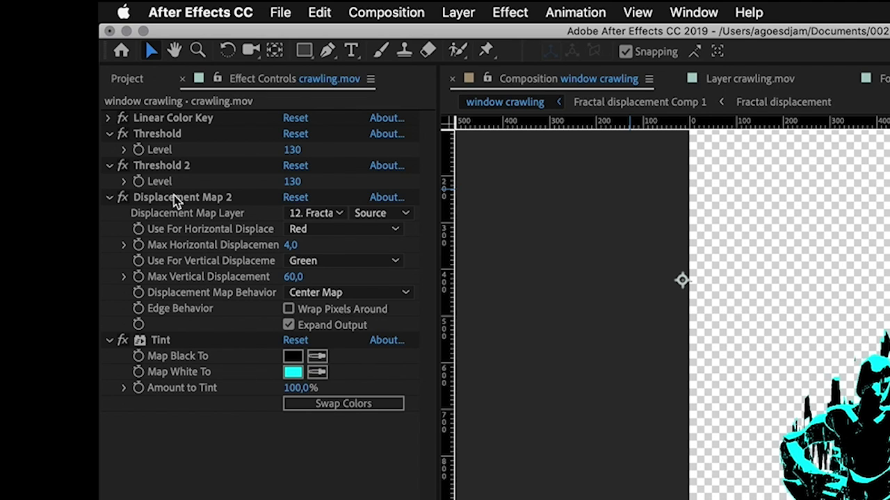
pyautogui.click(216, 198)
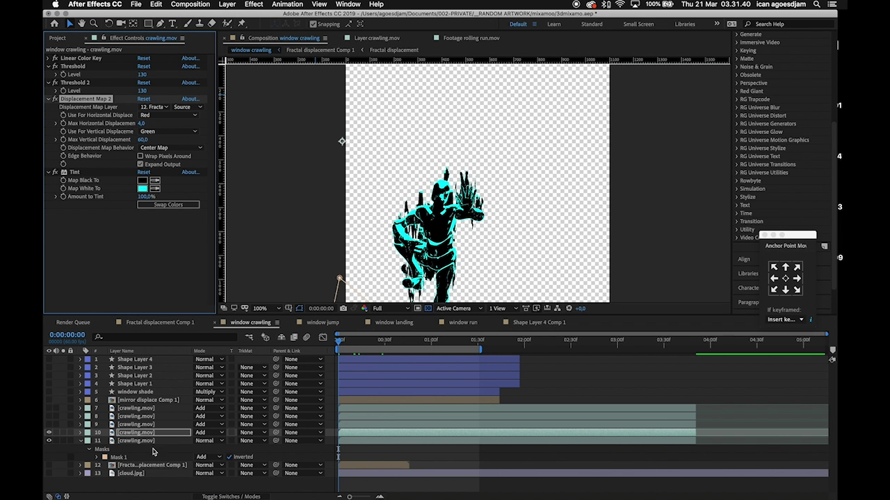
pyautogui.click(154, 107)
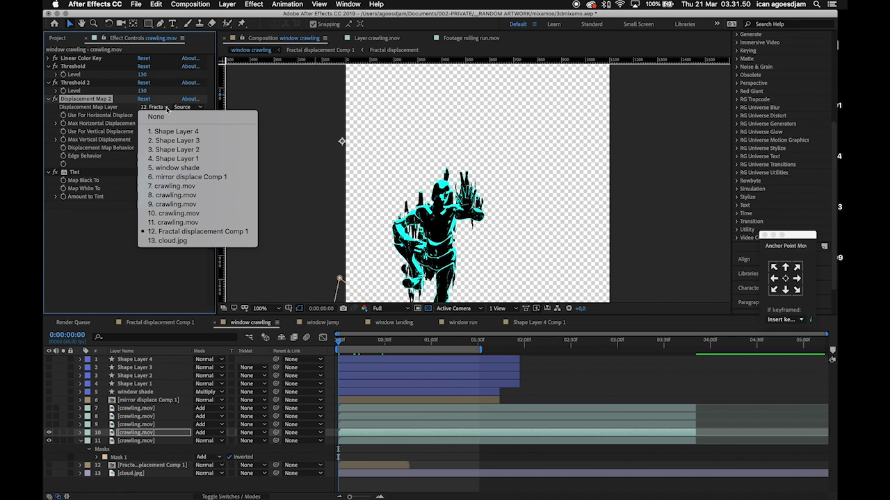
pyautogui.click(110, 244)
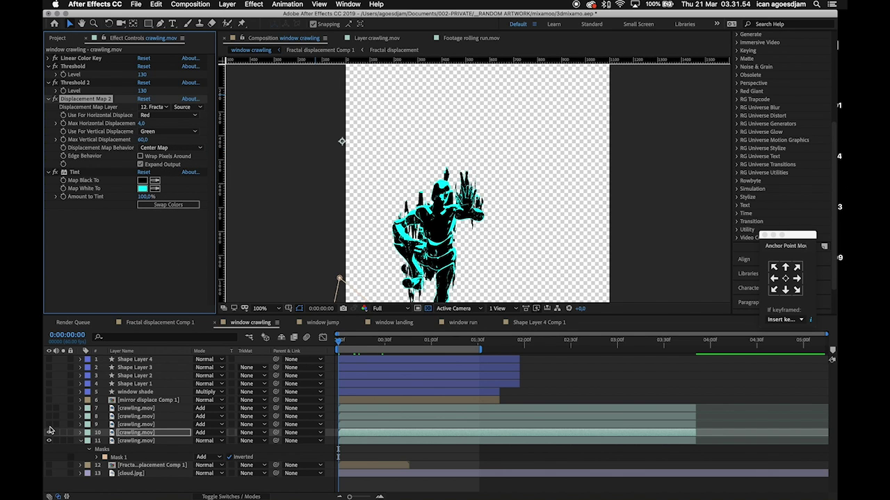
# Step: Show the crawling.mov layers 7 to 9 and the window shade layer
pyautogui.moveTo(49, 431); pyautogui.dragTo(50, 414)
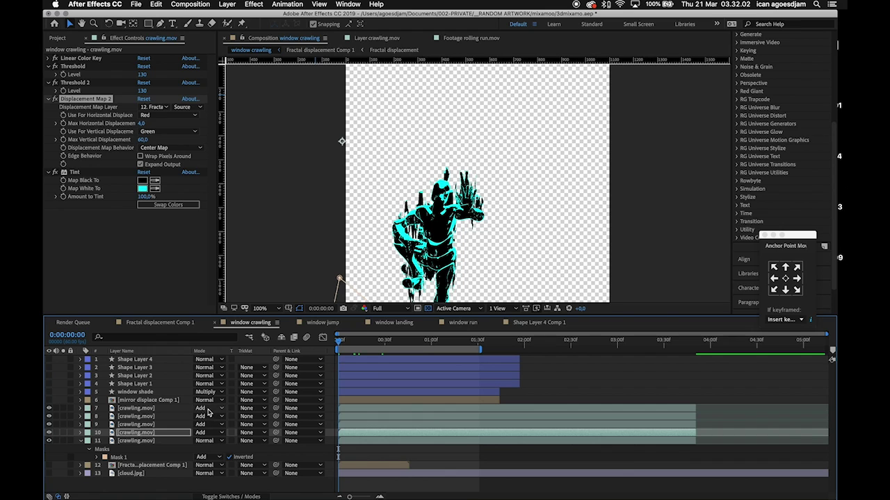
pyautogui.click(137, 394)
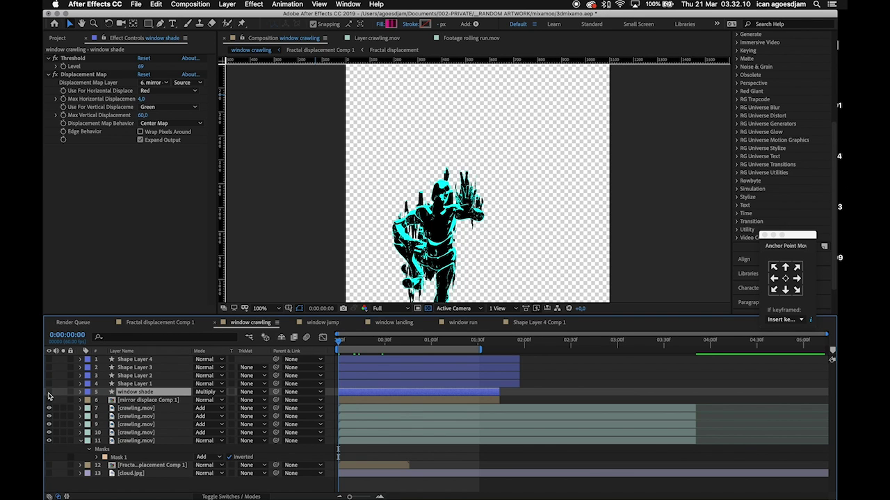
pyautogui.click(48, 394)
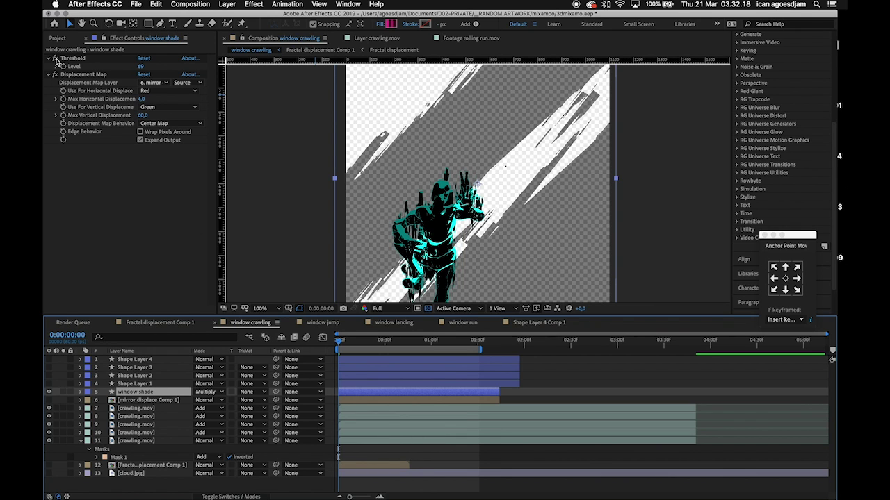
# Step: Disable the window shade's Threshold and Displacement Map to inspect its linear gradient fill, and re-enable both effects
pyautogui.click(55, 58)
pyautogui.click(56, 74)
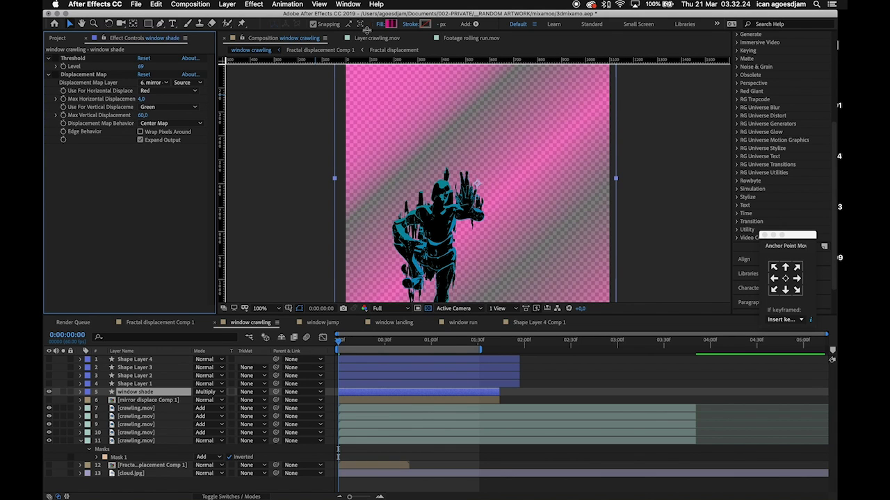
pyautogui.click(390, 25)
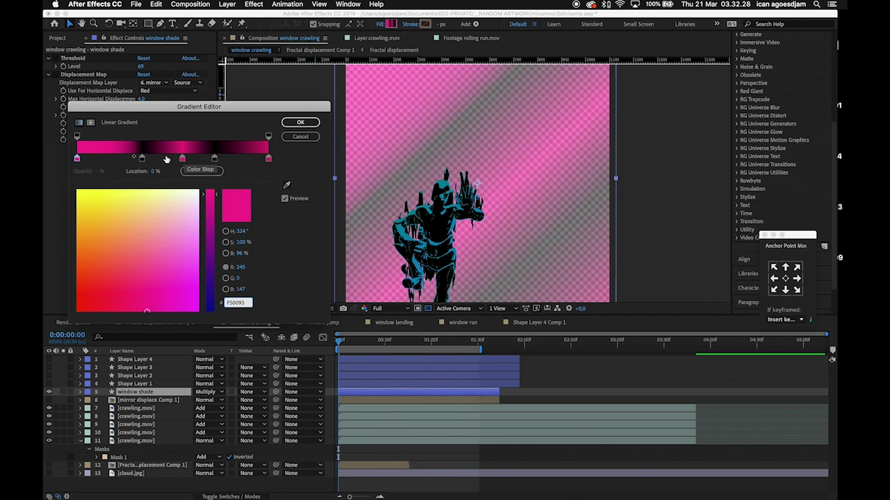
pyautogui.click(311, 137)
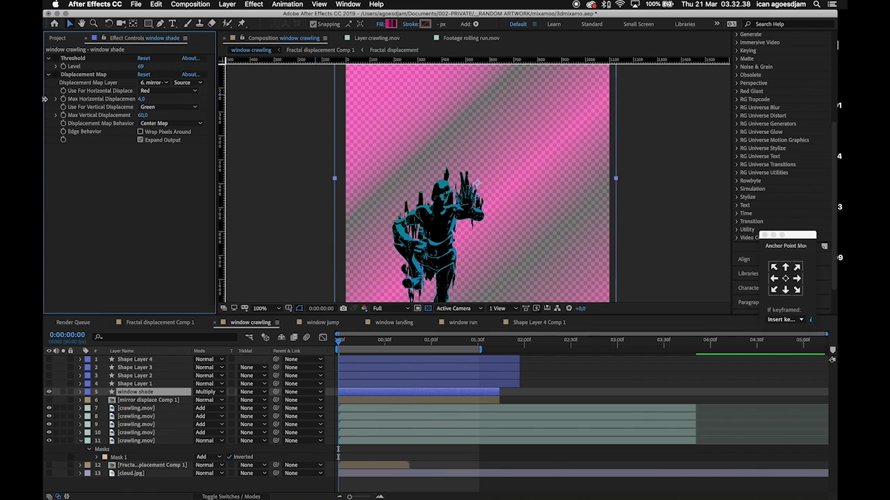
pyautogui.click(55, 59)
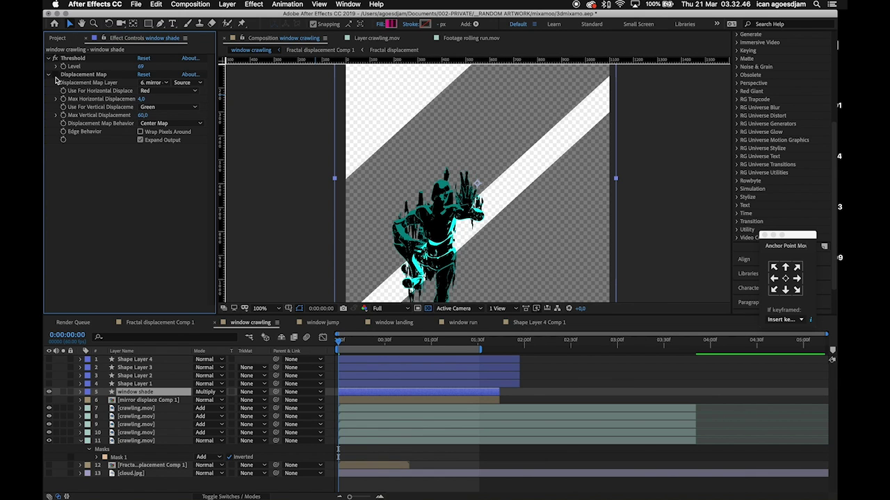
pyautogui.click(56, 75)
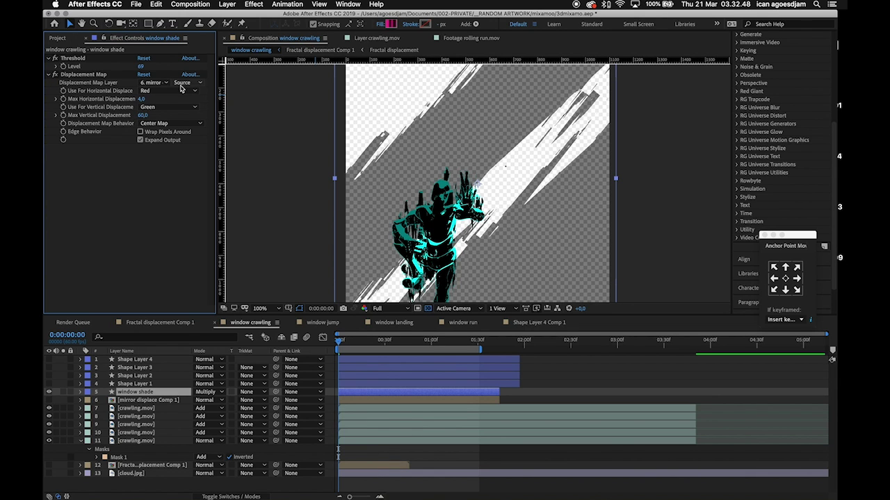
# Step: Check the window shade's displacement map layer choices, and view the mirror displace Comp 1 precomp before returning to window crawling
pyautogui.click(164, 83)
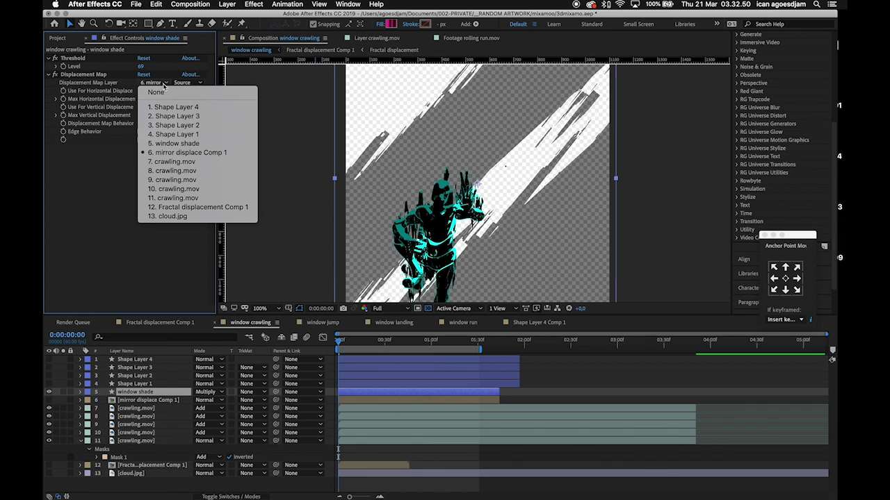
pyautogui.click(192, 160)
pyautogui.click(156, 402)
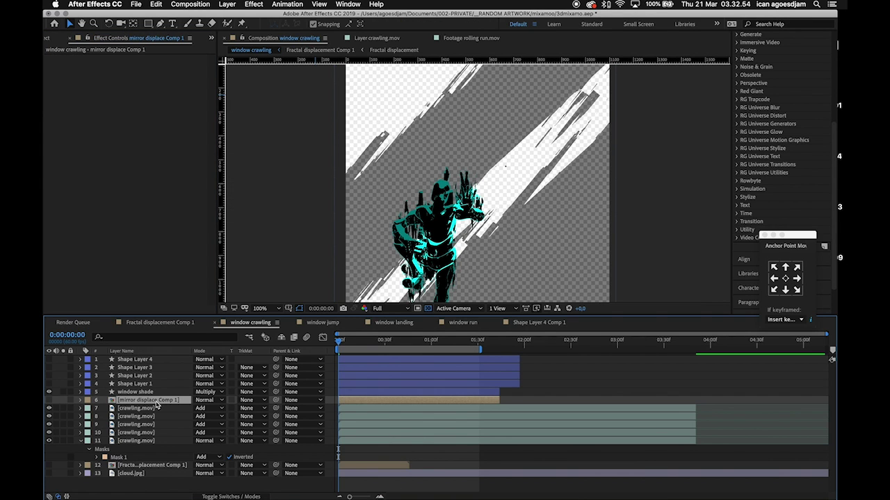
pyautogui.doubleClick(158, 402)
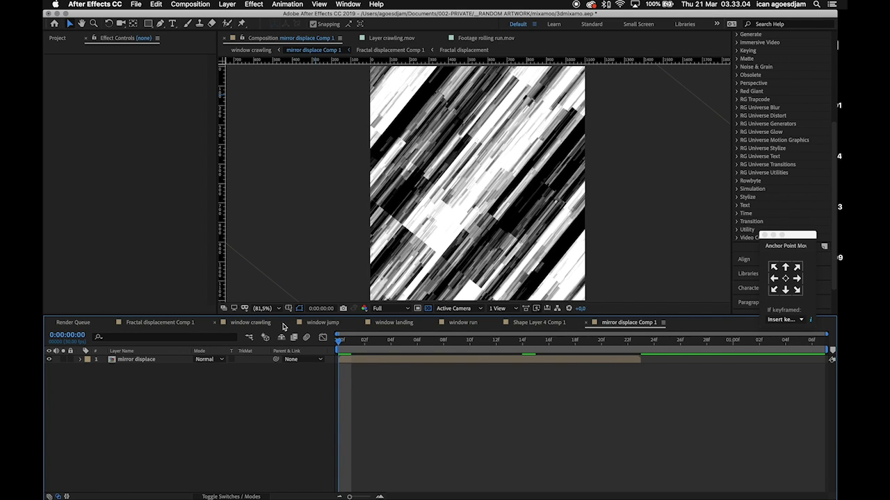
pyautogui.click(259, 324)
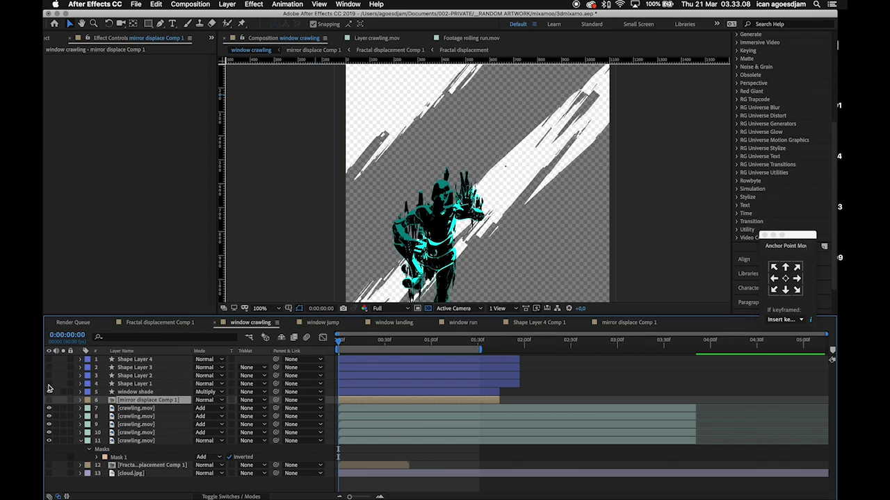
# Step: Show Shape Layer 1 as the lower window bar and examine its Color Emboss effect
pyautogui.click(49, 384)
pyautogui.click(49, 392)
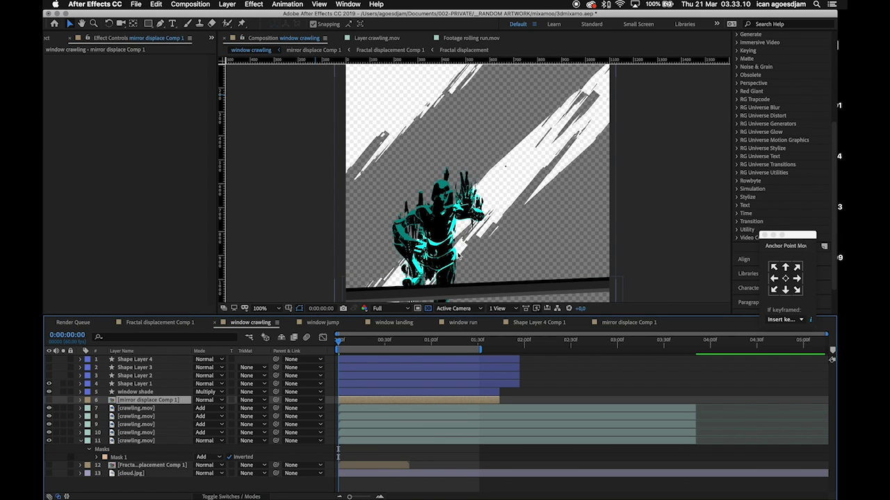
pyautogui.moveTo(461, 256); pyautogui.dragTo(447, 213)
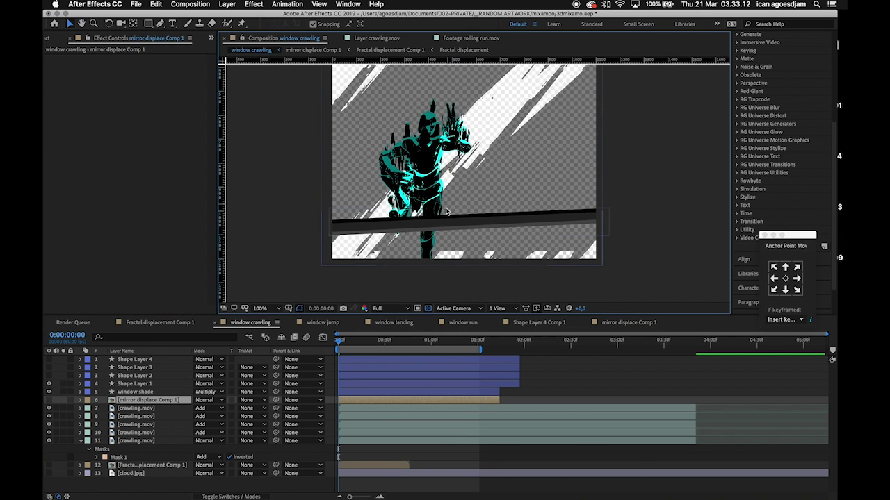
pyautogui.click(136, 385)
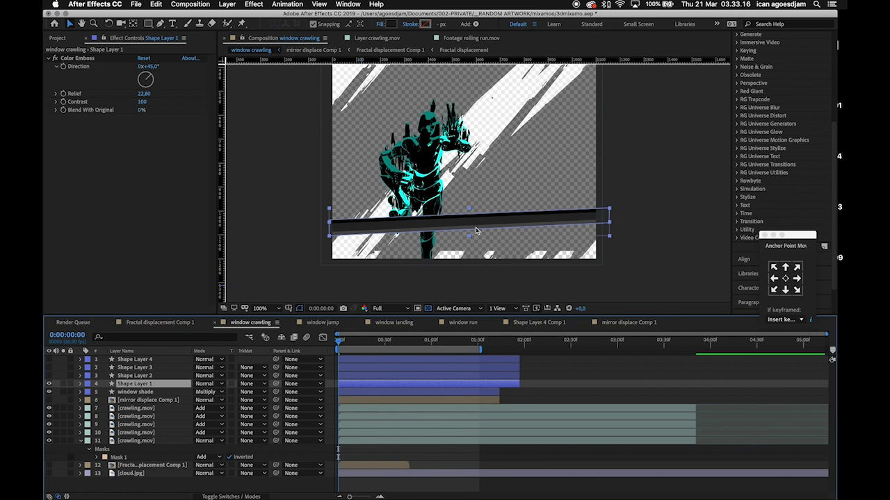
pyautogui.click(72, 61)
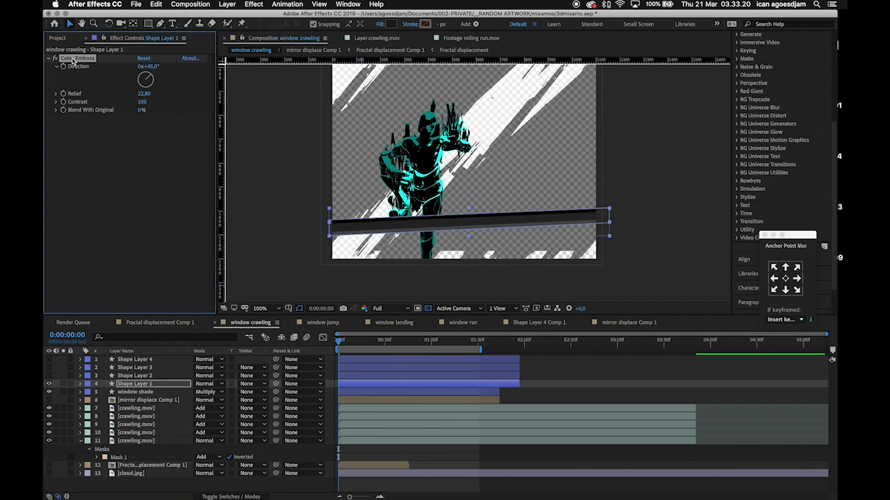
pyautogui.scroll(5, 779, 93)
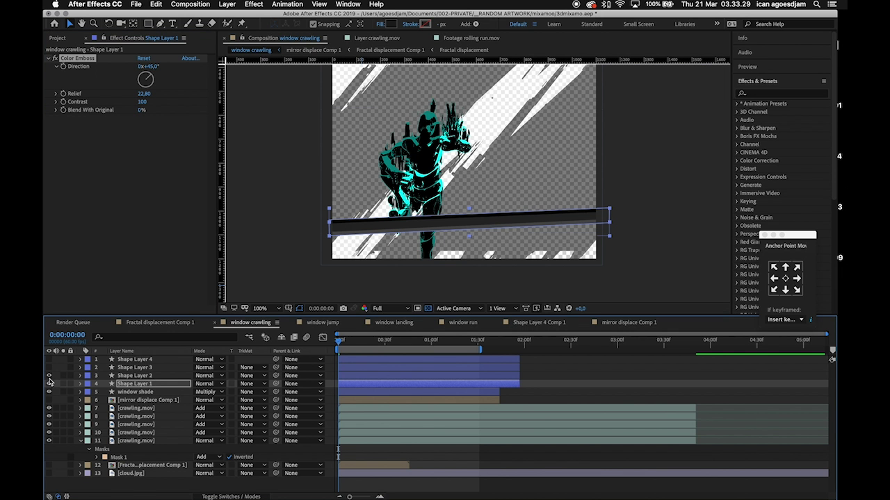
# Step: Show Shape Layers 2, 3 and 4 to complete the window frame over the crawling character
pyautogui.click(50, 375)
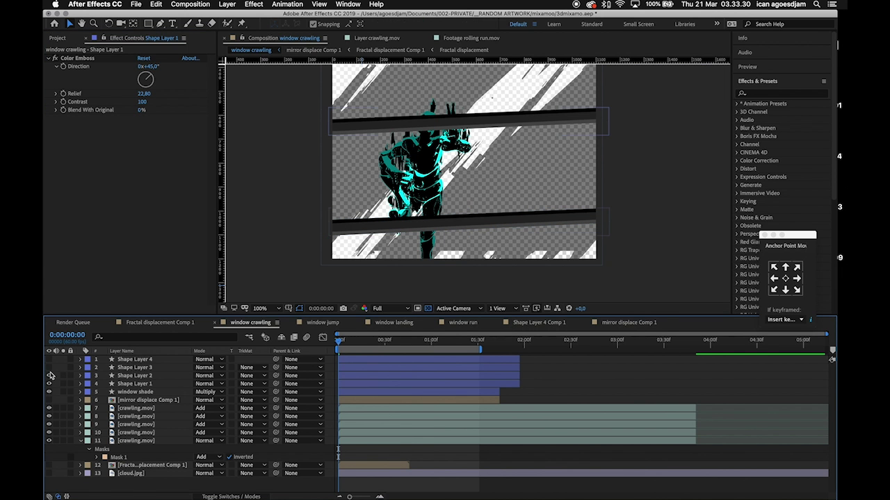
pyautogui.click(49, 367)
pyautogui.press(',')
pyautogui.press('.')
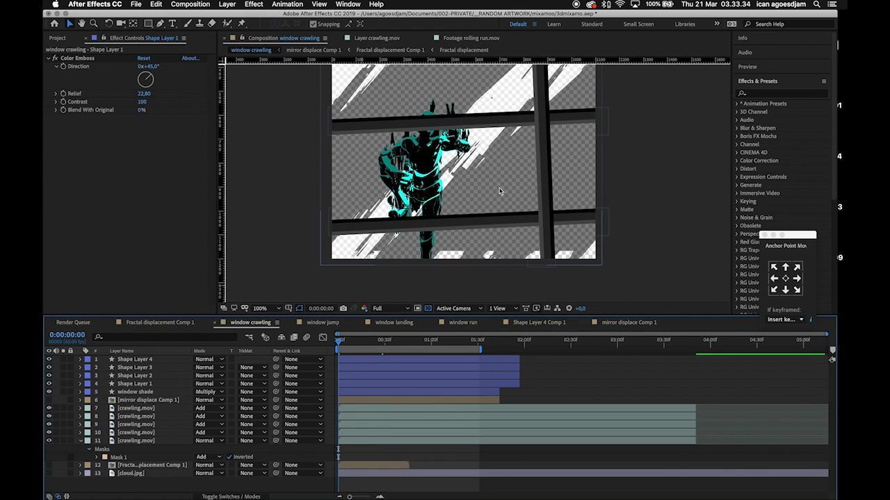
# Step: Preview the opening of the window crawling animation up to 0:00:00:20 with the whole composition in view
pyautogui.click(264, 308)
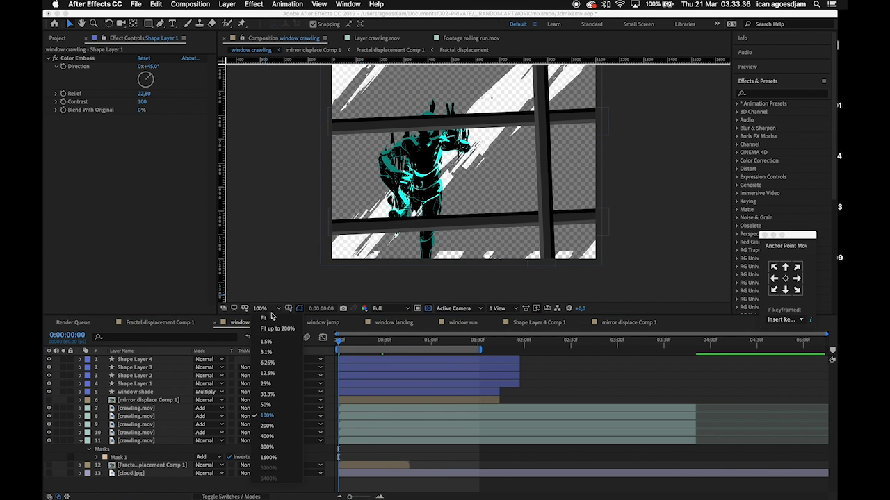
pyautogui.click(276, 314)
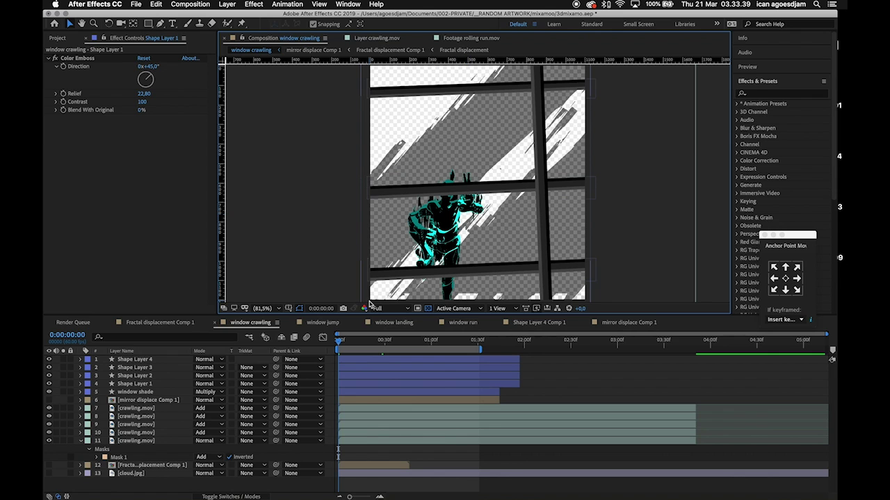
pyautogui.click(349, 341)
pyautogui.press('space')
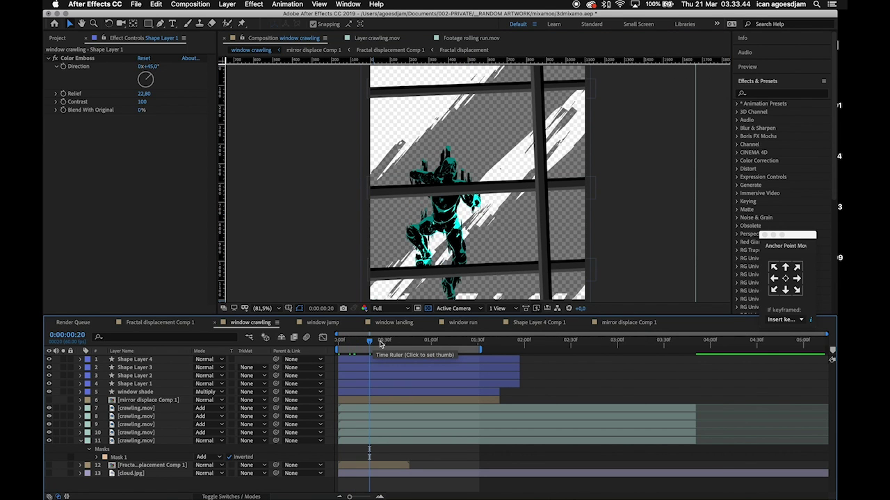
# Step: View the cloud.jpg layer's original sky photo, and return to the window crawling composition
pyautogui.click(130, 474)
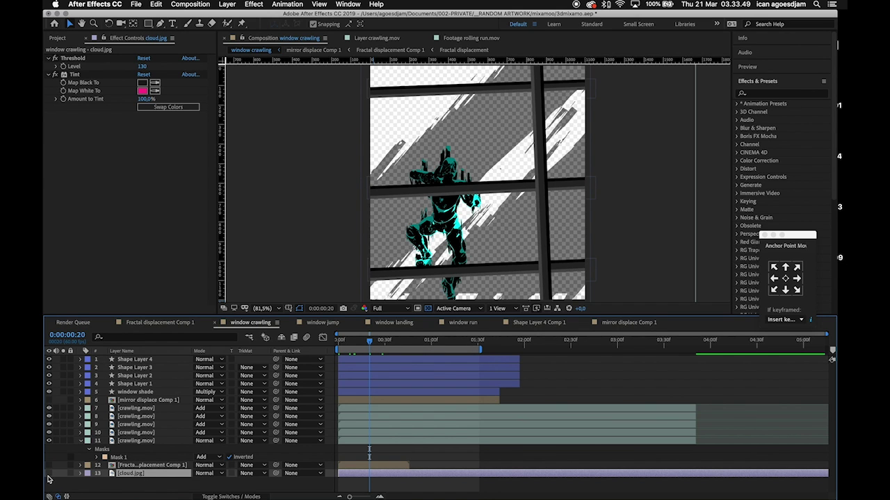
pyautogui.doubleClick(135, 474)
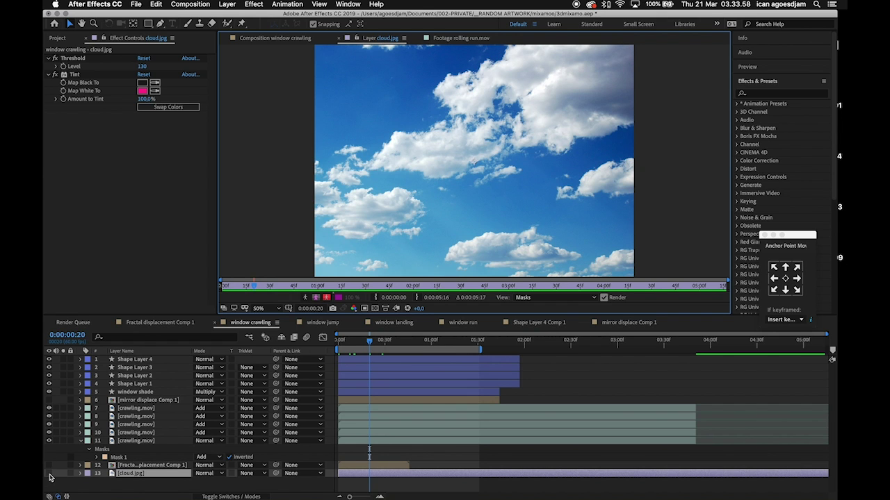
pyautogui.click(251, 332)
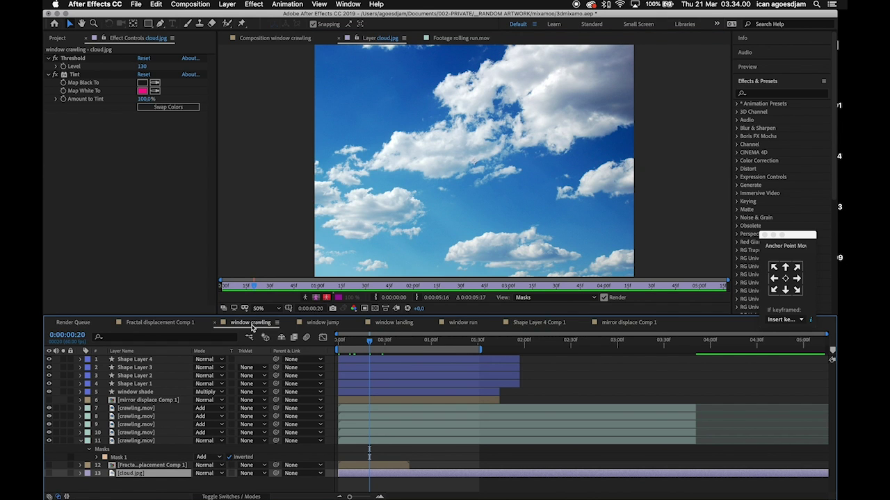
pyautogui.click(283, 39)
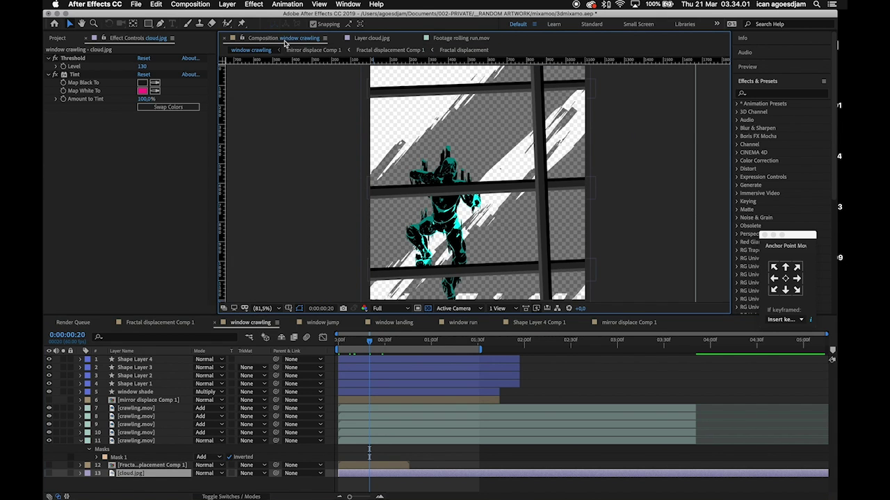
# Step: Show the cloud.jpg layer as the background and examine its Threshold and Tint effects
pyautogui.click(48, 475)
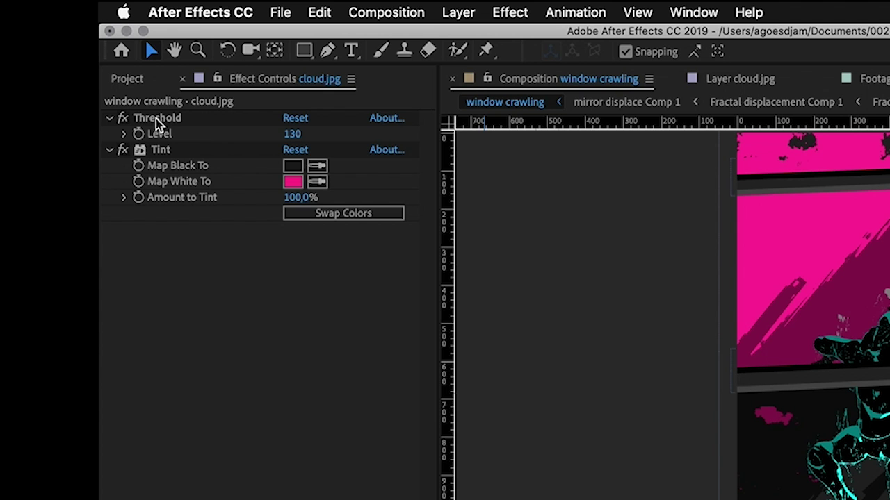
pyautogui.click(156, 118)
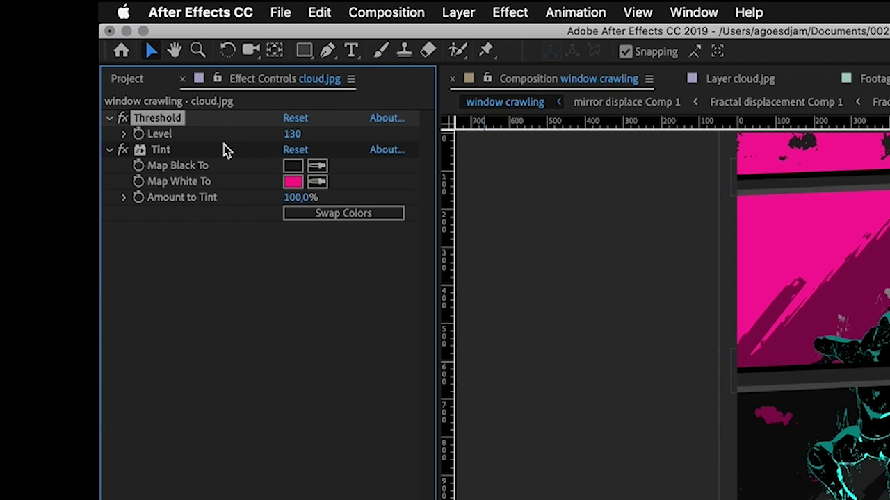
pyautogui.click(160, 151)
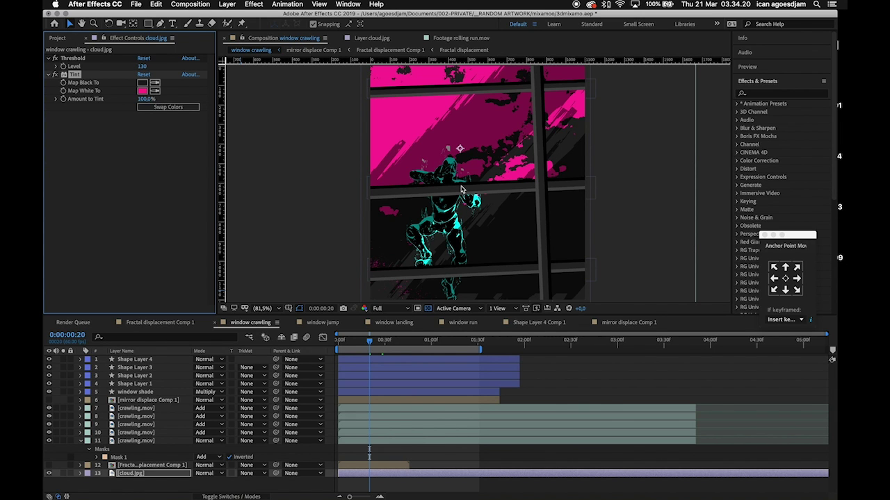
# Step: Inspect the crawling character up close against the tinted clouds at 0:00:00:42
pyautogui.scroll(5, 446, 228)
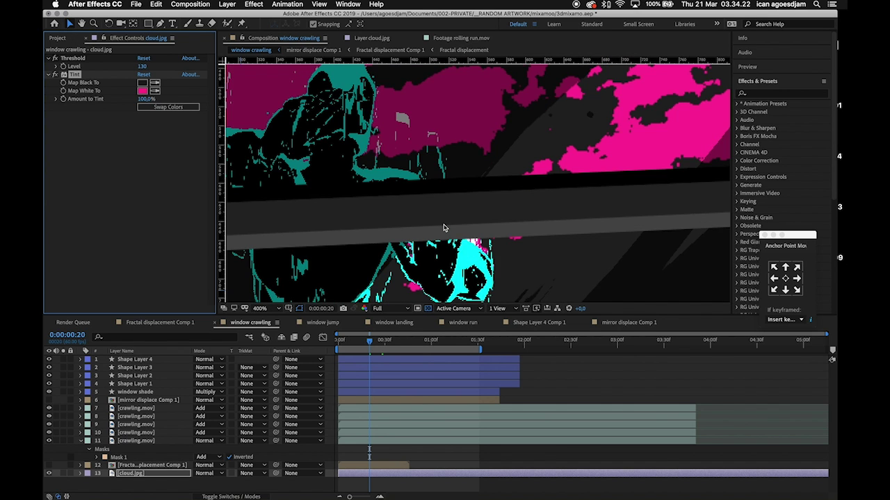
pyautogui.scroll(-2, 445, 228)
pyautogui.moveTo(435, 98); pyautogui.dragTo(428, 220)
pyautogui.click(403, 341)
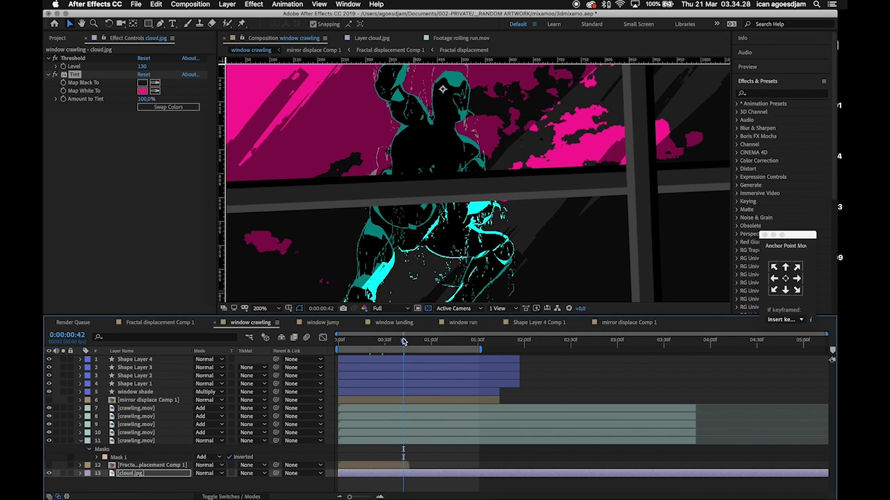
pyautogui.moveTo(464, 116); pyautogui.dragTo(445, 142)
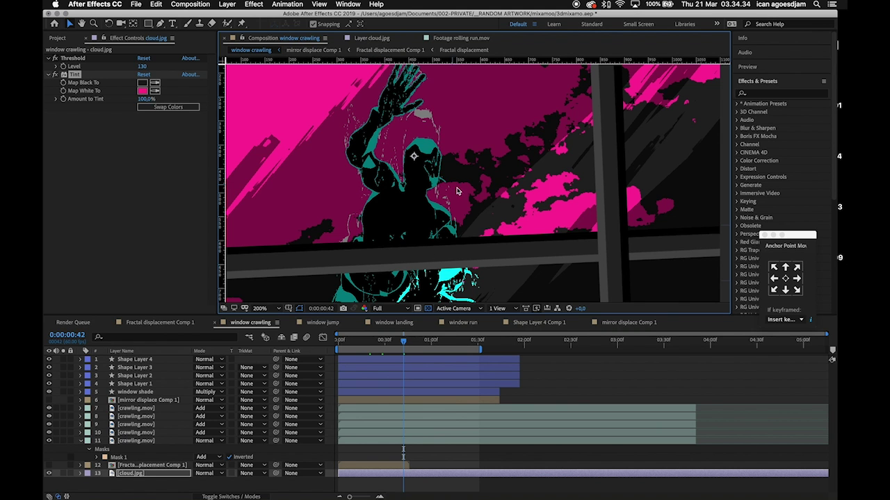
pyautogui.moveTo(461, 192); pyautogui.dragTo(485, 122)
pyautogui.moveTo(455, 236); pyautogui.dragTo(442, 198)
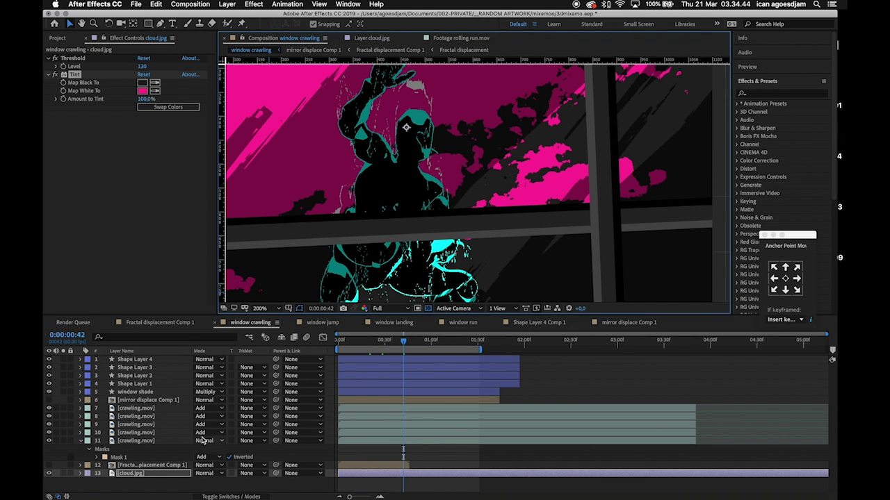
# Step: Toggle the cloud.jpg layer off and on repeatedly to compare the character with and without the background, leaving it visible
pyautogui.click(48, 474)
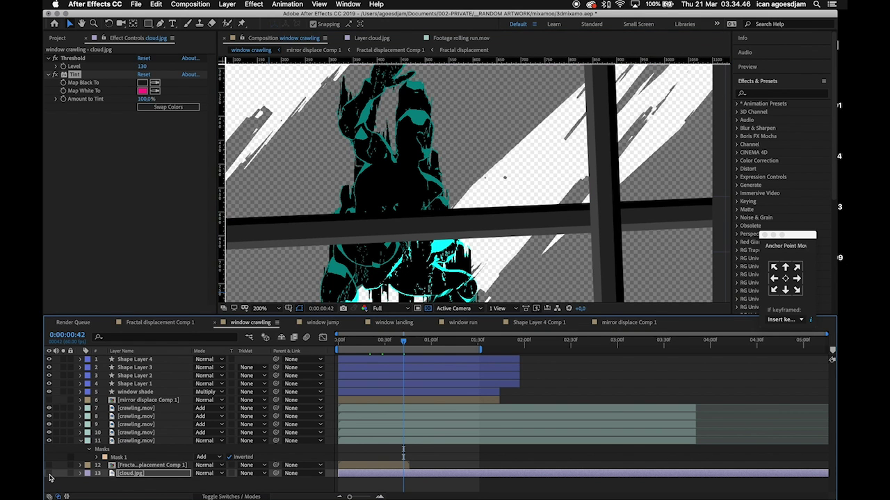
pyautogui.click(48, 474)
pyautogui.click(49, 474)
pyautogui.click(49, 474)
pyautogui.click(49, 474)
pyautogui.click(48, 474)
pyautogui.click(48, 474)
pyautogui.click(49, 474)
pyautogui.click(49, 474)
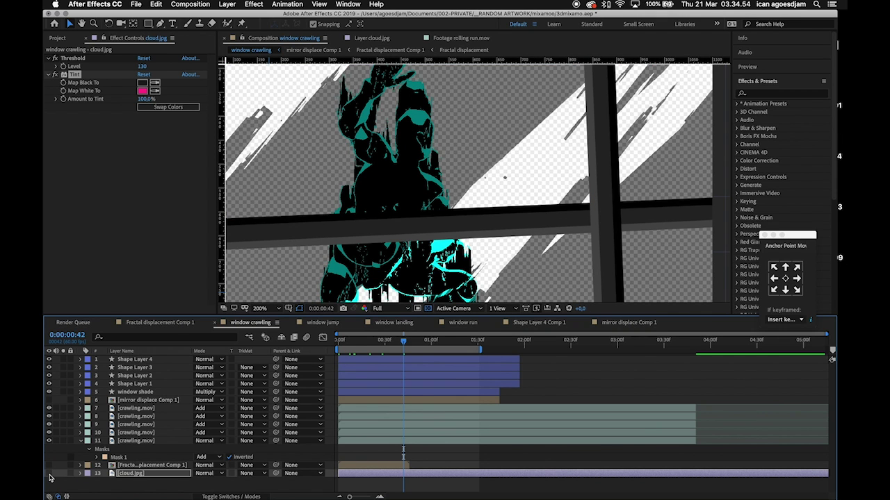
pyautogui.click(48, 474)
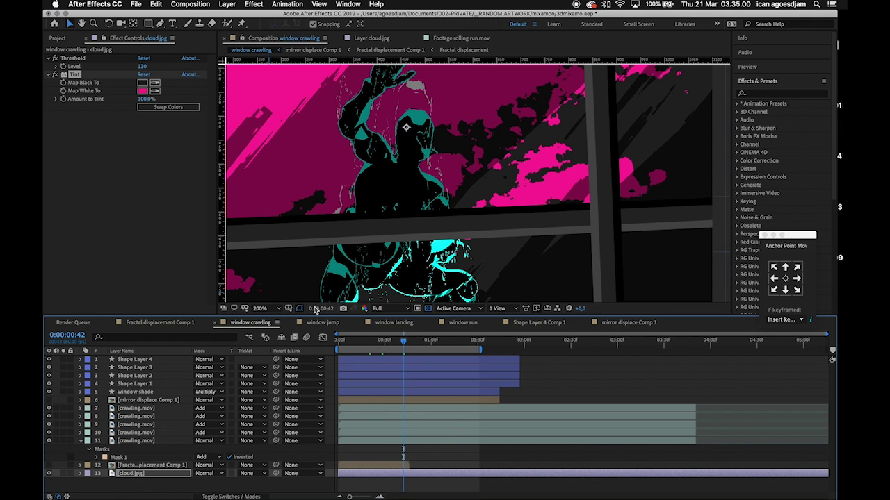
# Step: Switch to the window jump composition and scrub through its animation to 0:00:00:26
pyautogui.click(268, 310)
pyautogui.click(269, 318)
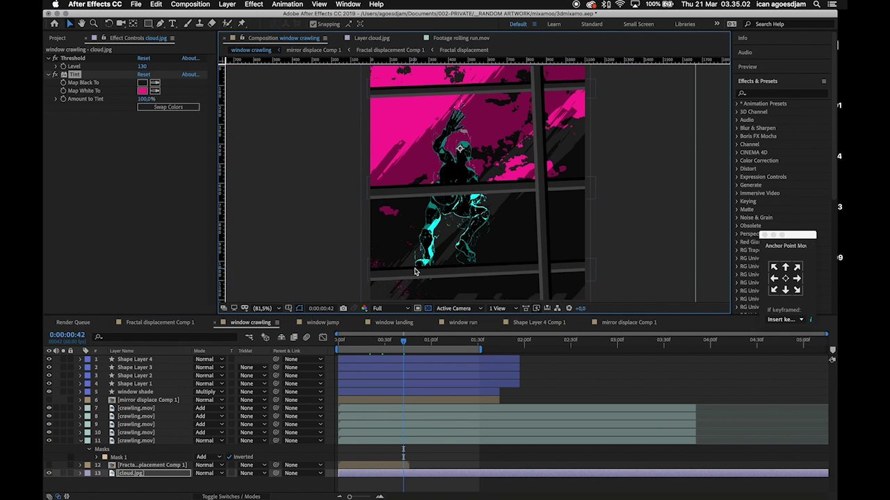
pyautogui.click(323, 324)
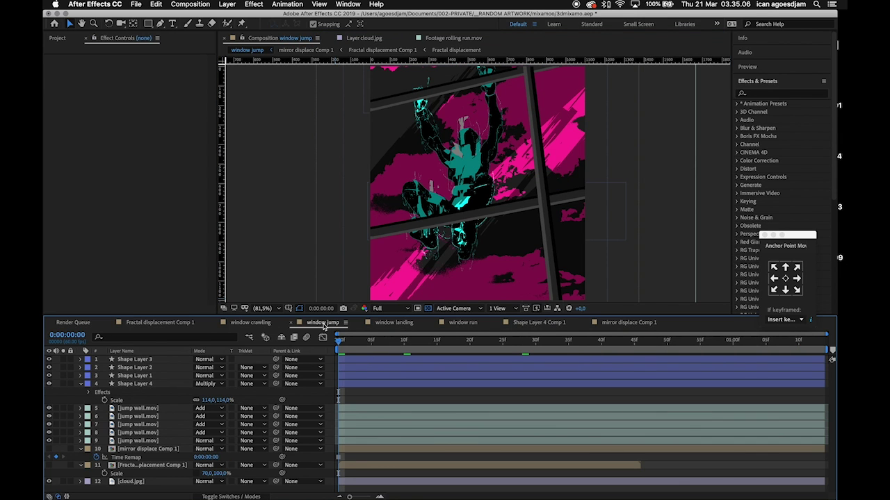
pyautogui.moveTo(353, 343); pyautogui.dragTo(509, 344)
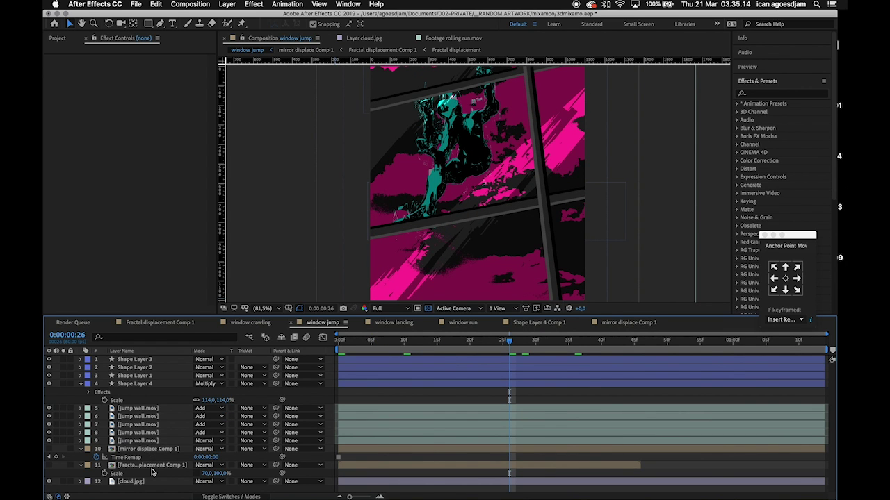
# Step: View the bottom jump wall.mov layer's source clip and effects, and scrub the window jump composition to 0:00:00:18
pyautogui.doubleClick(139, 443)
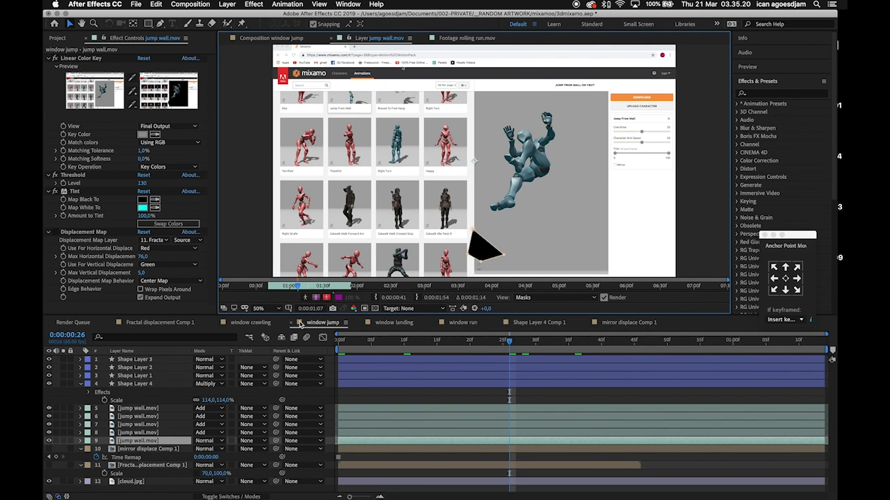
pyautogui.click(285, 38)
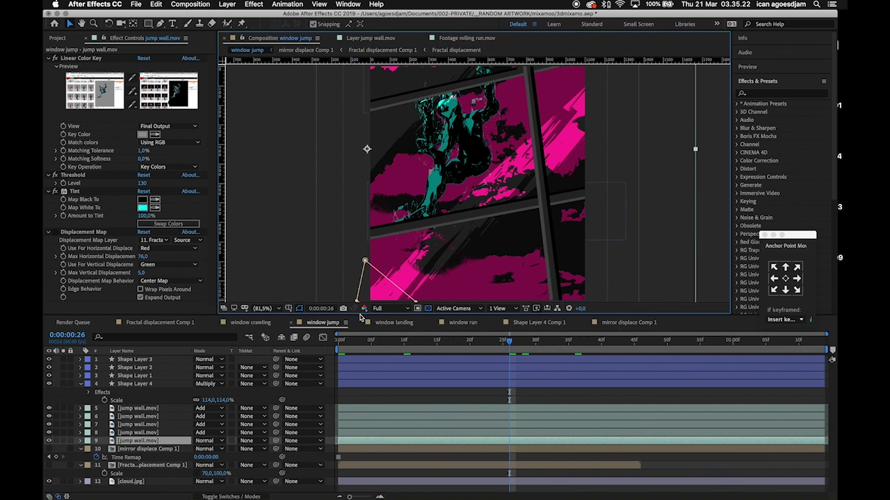
pyautogui.moveTo(407, 349); pyautogui.dragTo(453, 350)
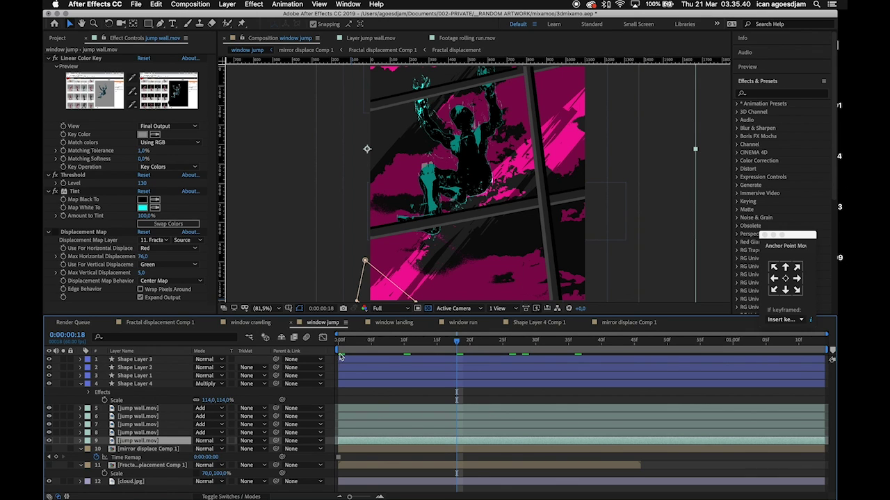
# Step: Switch to the window landing composition and scrub through the rolling character animation to 0:00:00:53
pyautogui.click(391, 327)
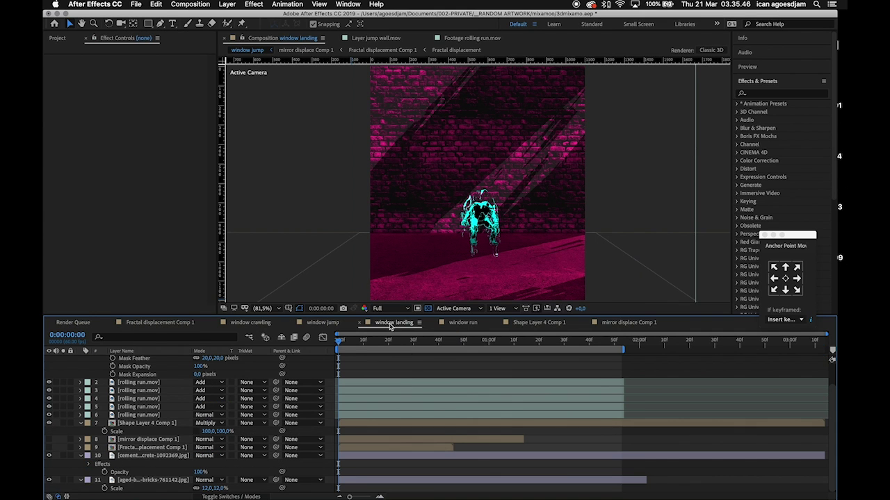
pyautogui.click(352, 342)
pyautogui.moveTo(351, 343); pyautogui.dragTo(418, 342)
pyautogui.click(444, 343)
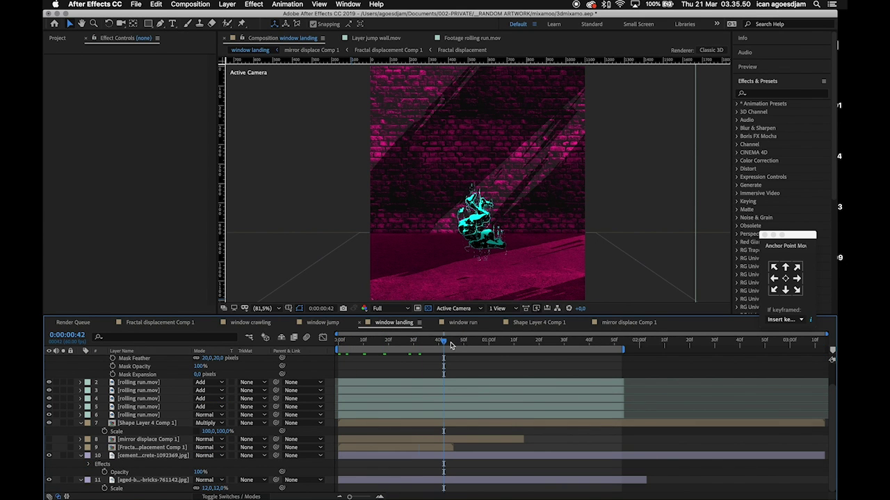
pyautogui.click(472, 343)
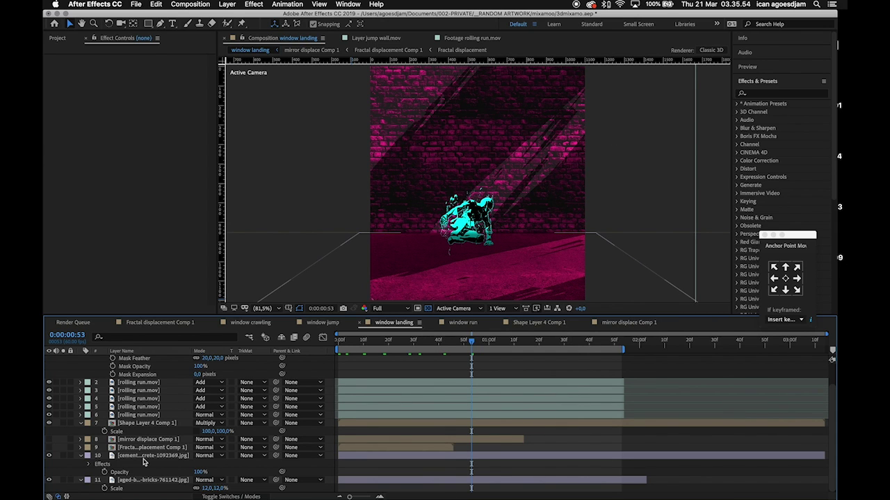
# Step: View the aged-blocks-bricks source image, and disable and re-enable its CC RepeTile effect to compare the tiling in window landing
pyautogui.click(145, 485)
pyautogui.doubleClick(145, 483)
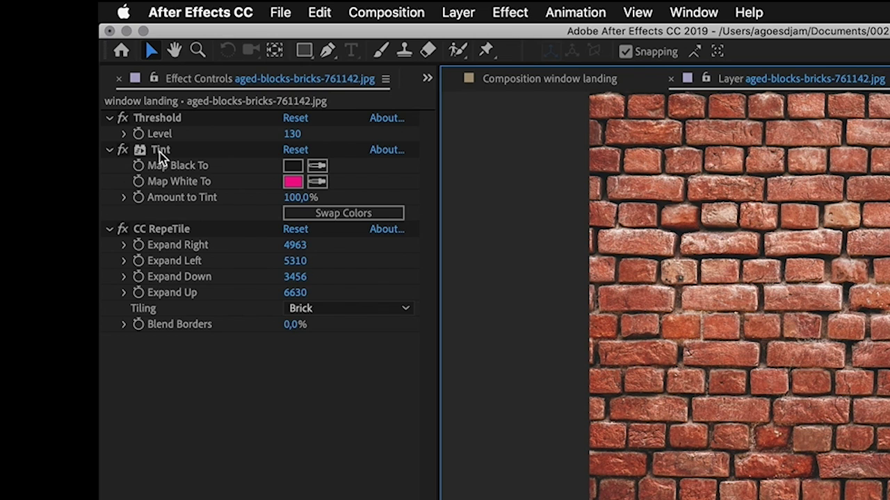
pyautogui.click(551, 81)
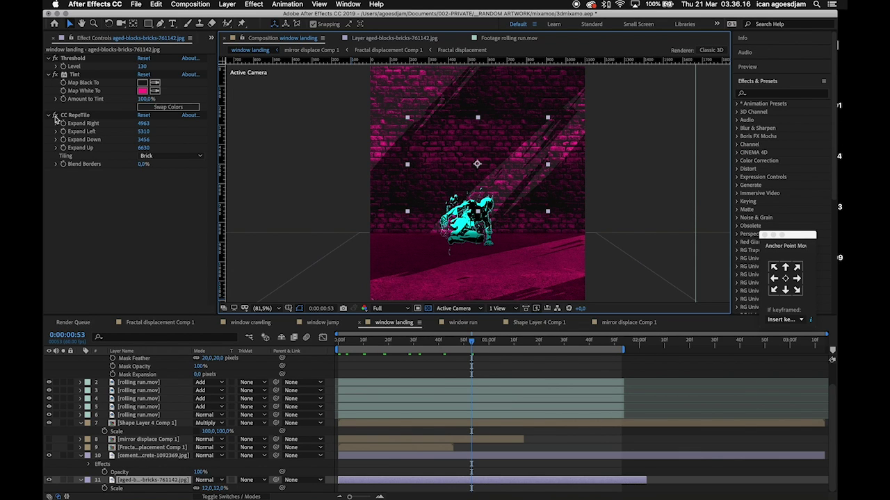
pyautogui.click(55, 116)
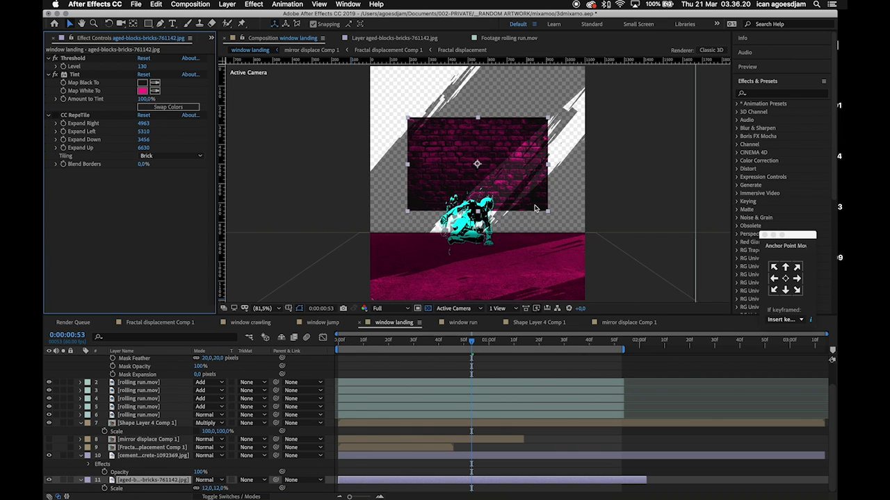
pyautogui.click(55, 116)
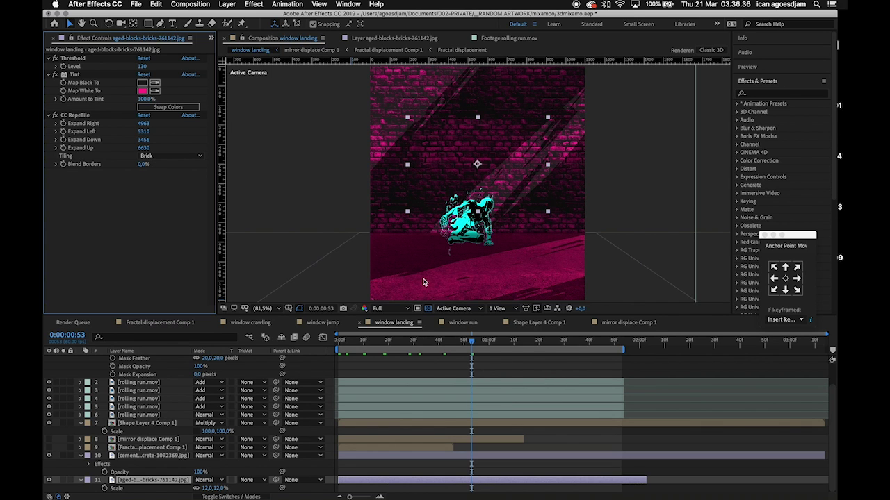
# Step: View the cement-colors-concrete source image, and check the floor layer's 3D Layer setting in the window landing composition
pyautogui.doubleClick(150, 456)
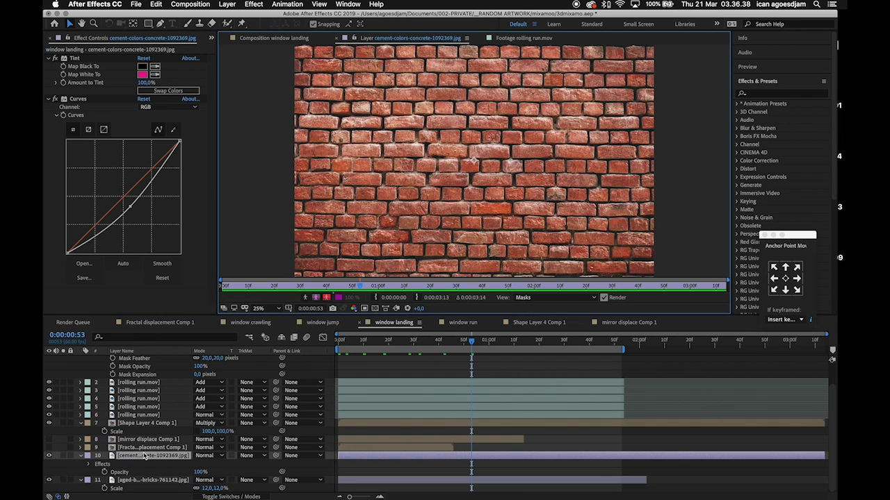
pyautogui.click(370, 341)
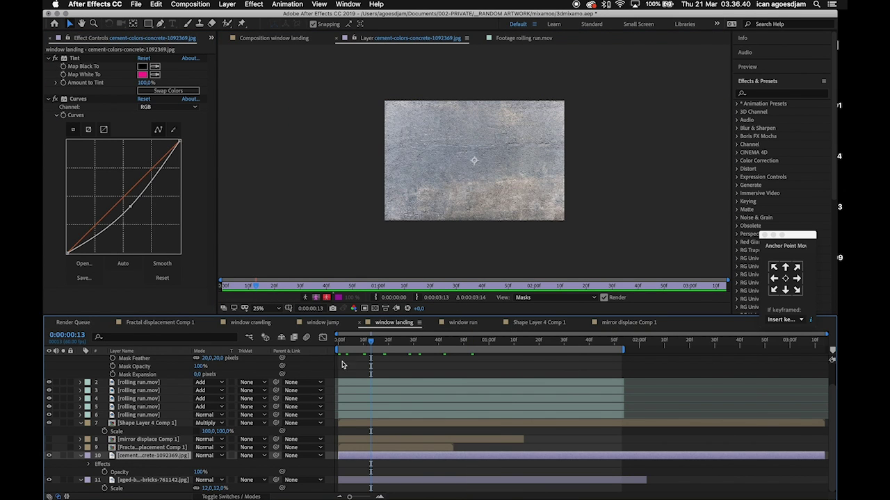
pyautogui.click(278, 39)
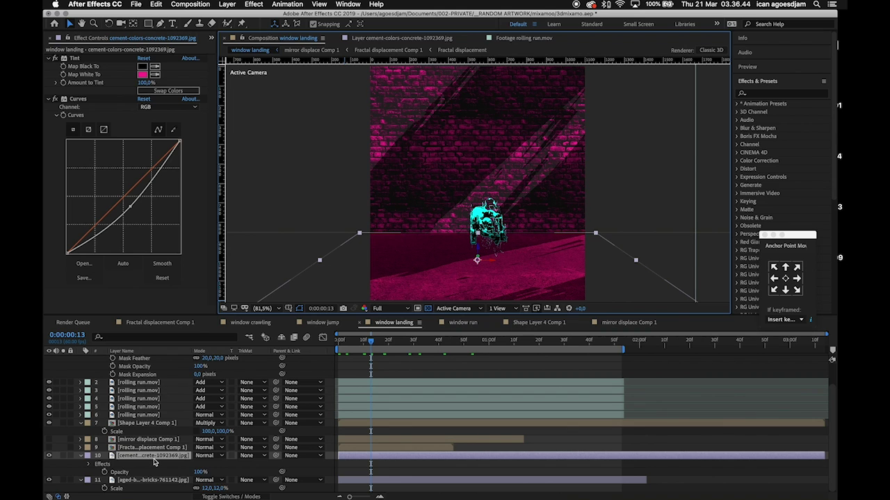
pyautogui.rightClick(155, 460)
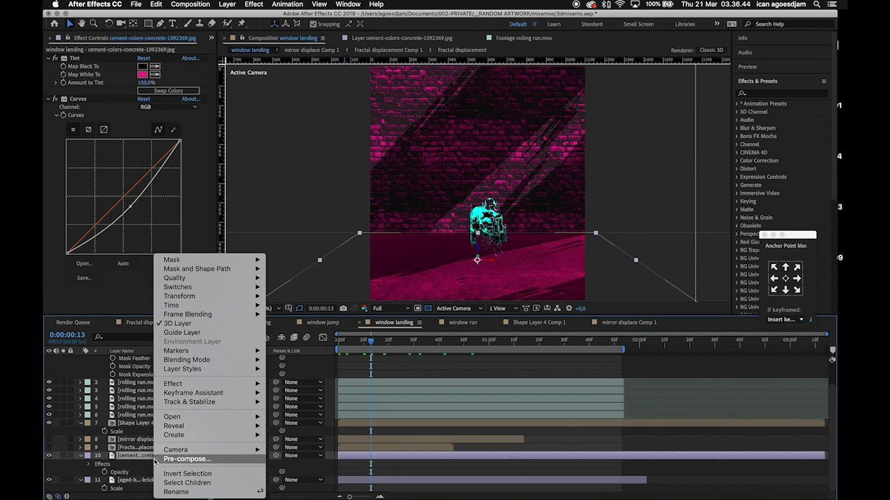
pyautogui.click(75, 430)
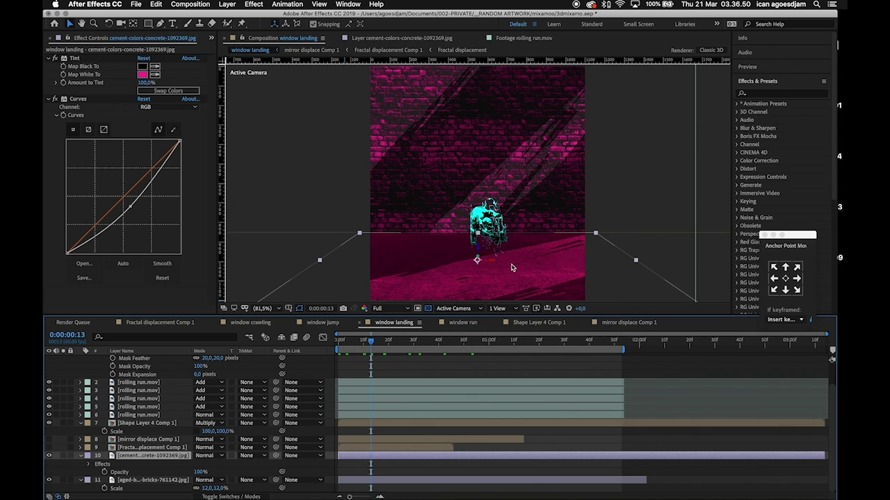
# Step: Step through the rolling character animation in the window landing composition to 0:00:00:44
pyautogui.click(412, 342)
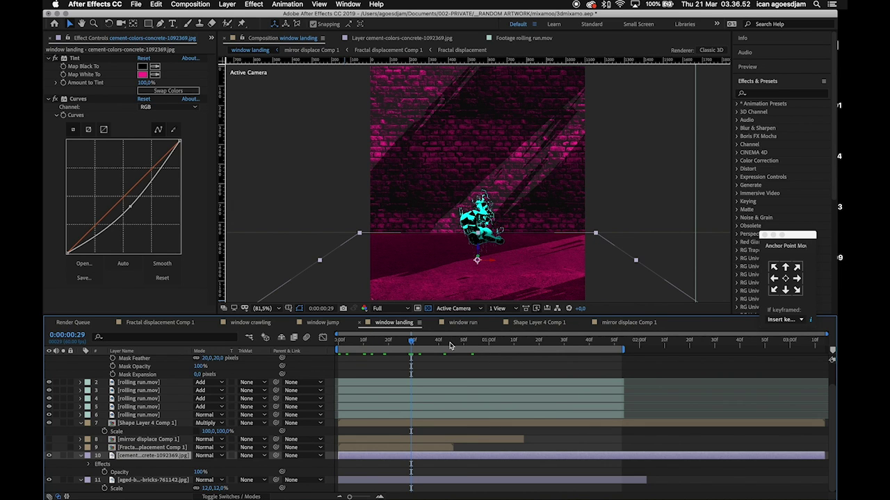
pyautogui.click(449, 344)
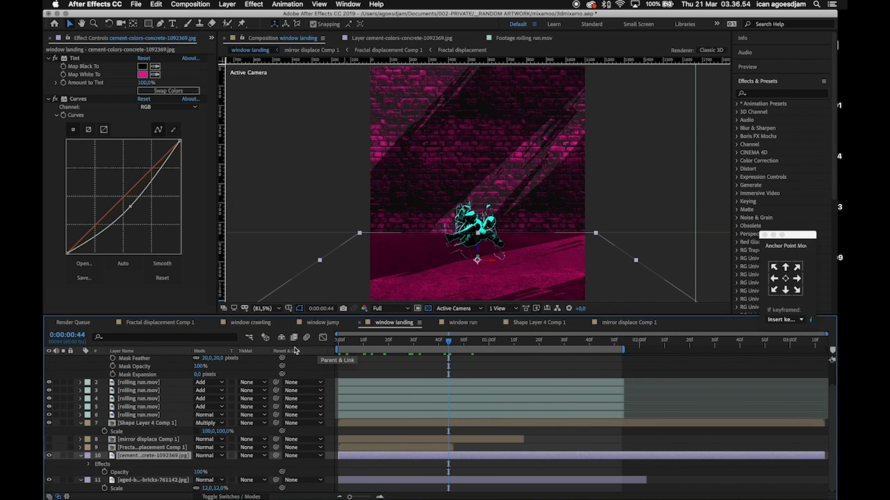
# Step: Switch to the window run composition and view the bottom run back 2.mov layer's source clip and effects
pyautogui.click(472, 324)
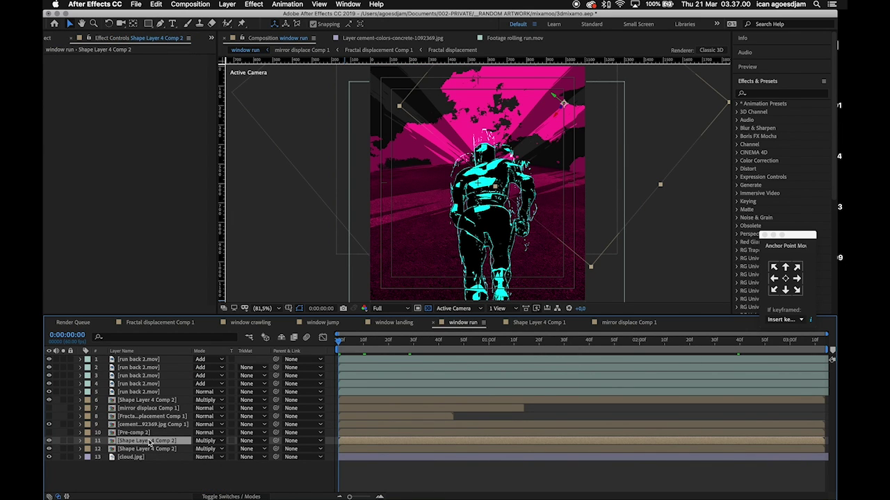
pyautogui.doubleClick(142, 393)
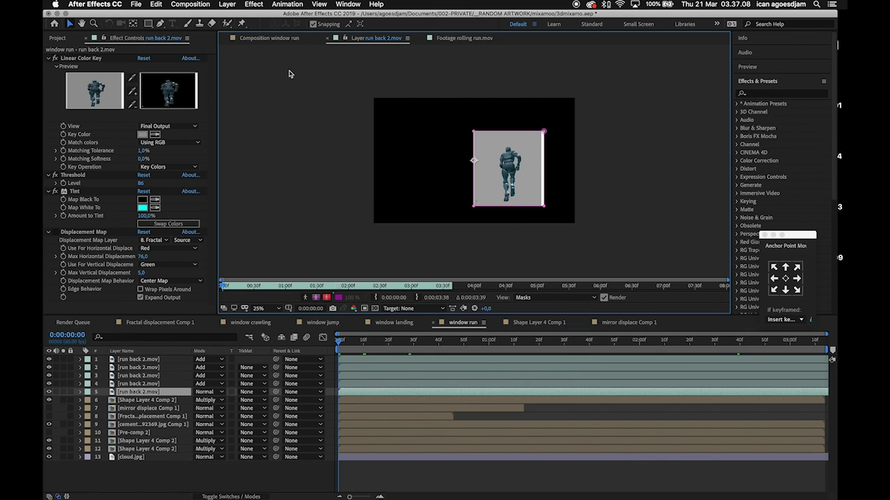
pyautogui.click(274, 38)
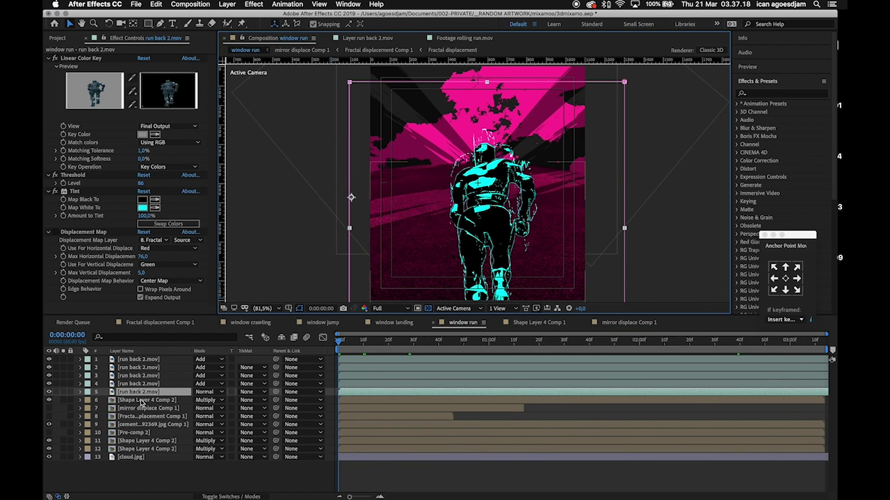
# Step: Inspect the outlines of the layer 6 Shape Layer 4 Comp 2, the concrete floor precomp and the layer 11 shadow in window run
pyautogui.click(142, 401)
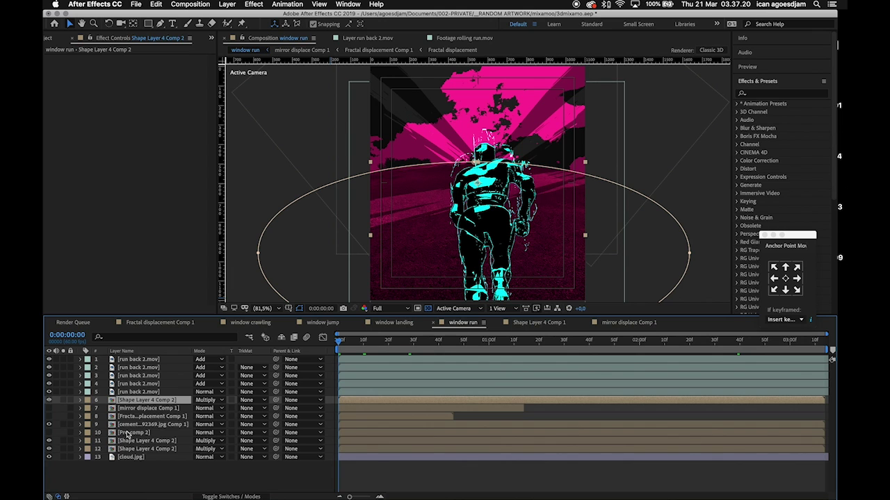
pyautogui.click(135, 424)
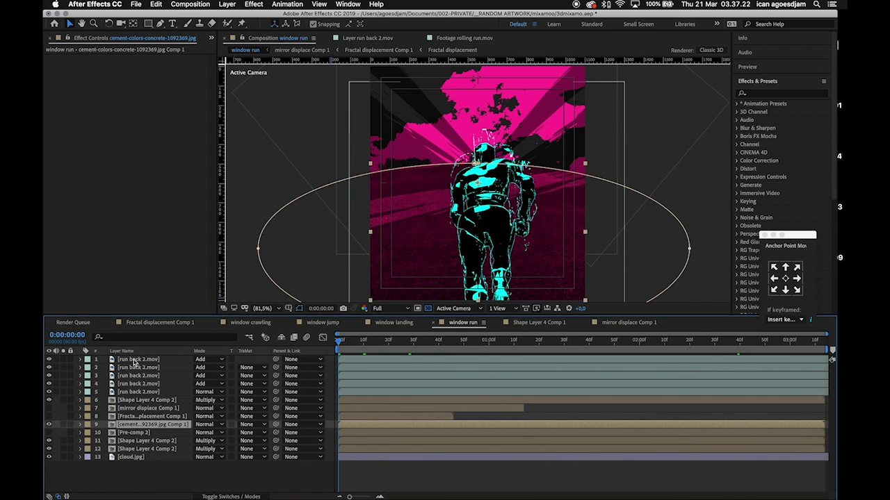
pyautogui.click(142, 441)
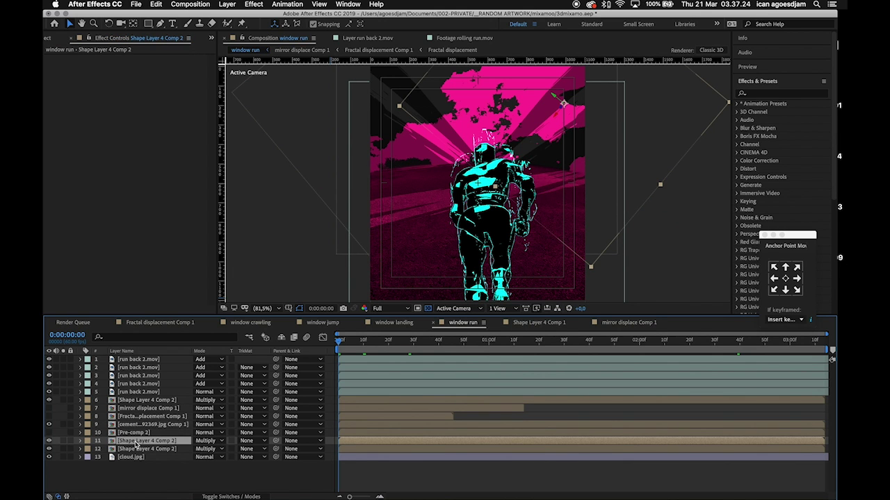
# Step: View the contents of the layer 11 Shape Layer 4 Comp 2 and the mirror displace Comp 1 composition, and return to window run
pyautogui.doubleClick(136, 444)
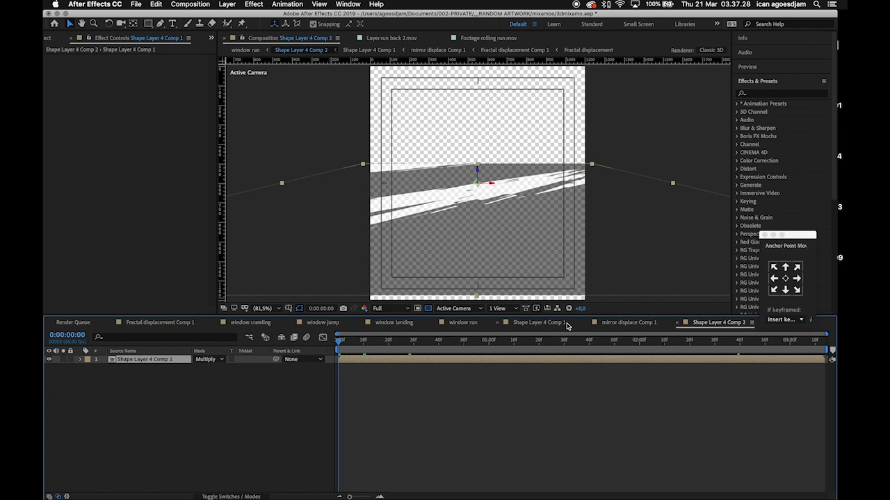
pyautogui.click(621, 326)
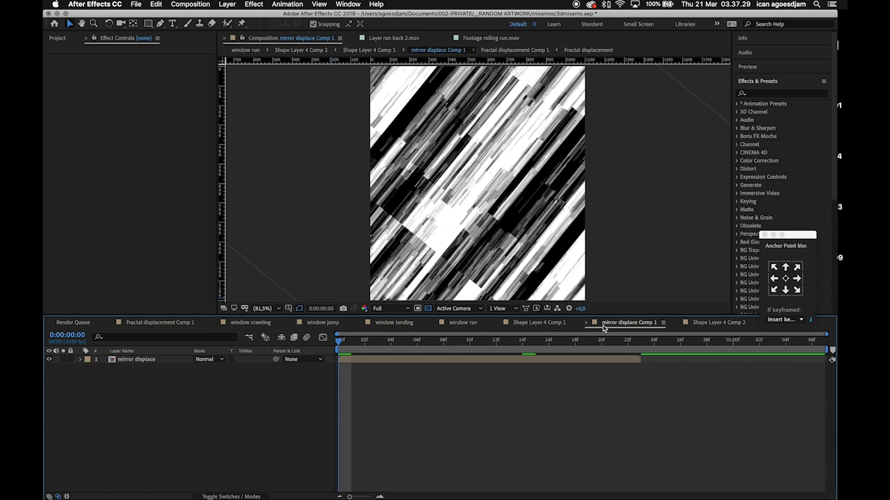
pyautogui.click(400, 324)
pyautogui.click(465, 324)
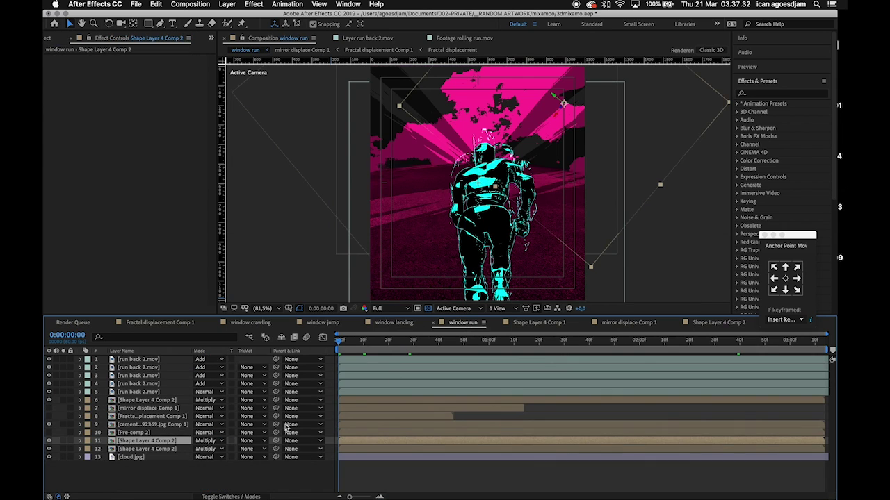
# Step: Hide and show the layer 12 Shape Layer 4 Comp 2 shadow, view its nested composition, and return to window run
pyautogui.click(142, 450)
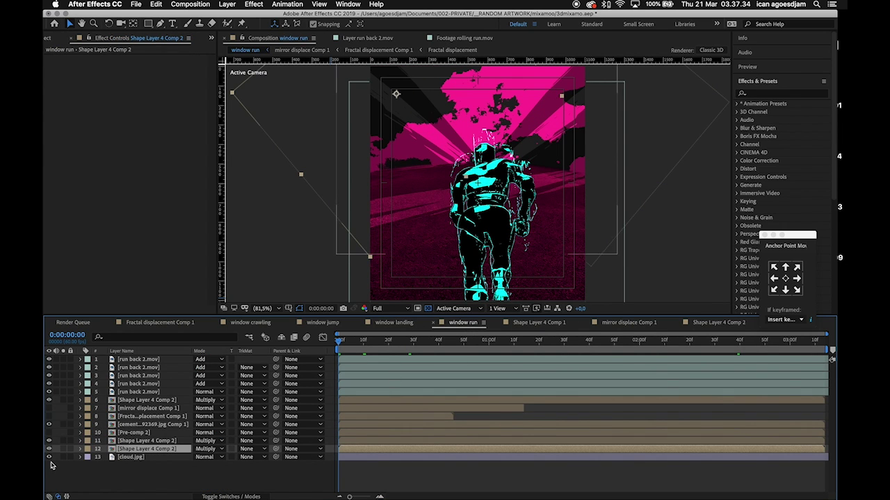
pyautogui.click(49, 450)
pyautogui.click(48, 450)
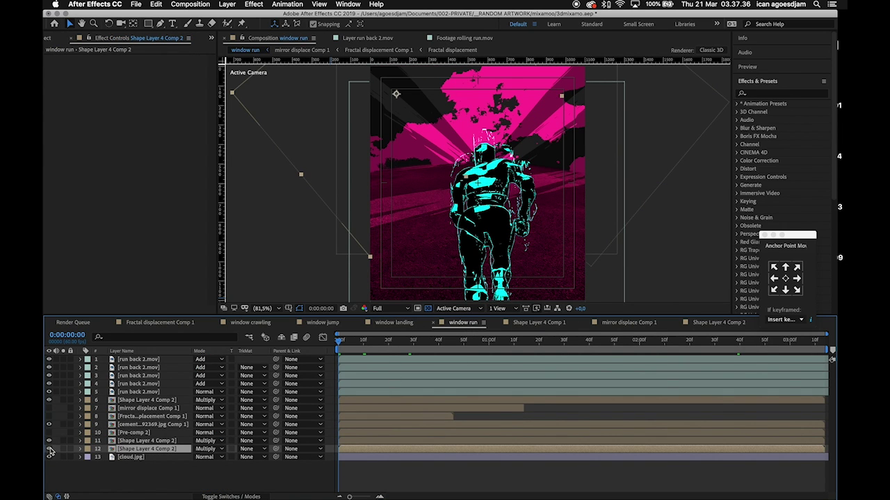
pyautogui.doubleClick(144, 450)
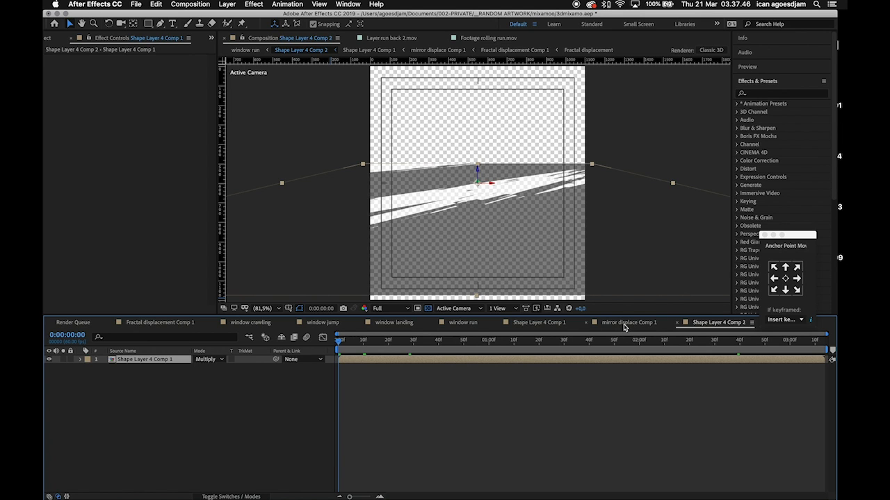
pyautogui.click(392, 328)
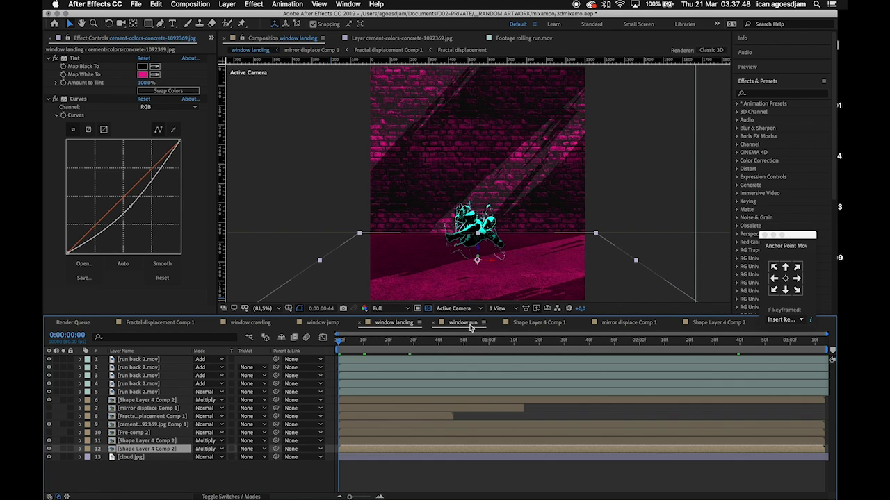
pyautogui.click(462, 323)
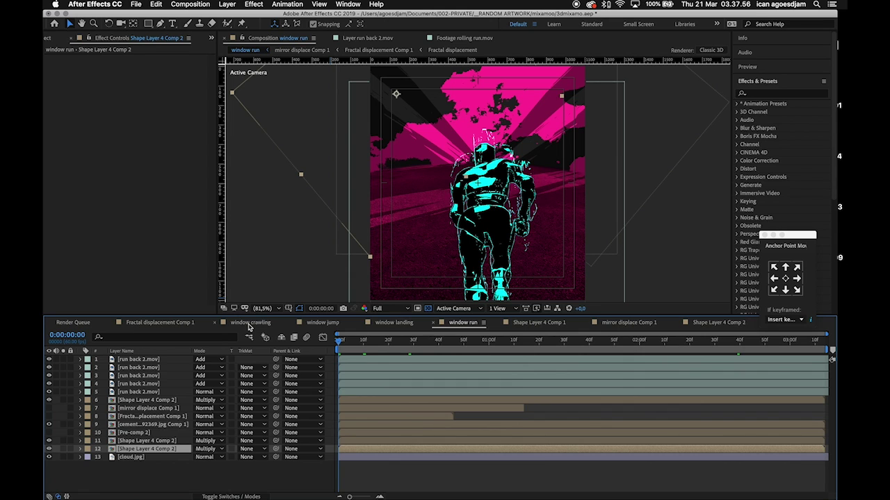
# Step: Switch to the window crawling composition and scrub through the crawling character animation to 0:00:01:26
pyautogui.click(249, 323)
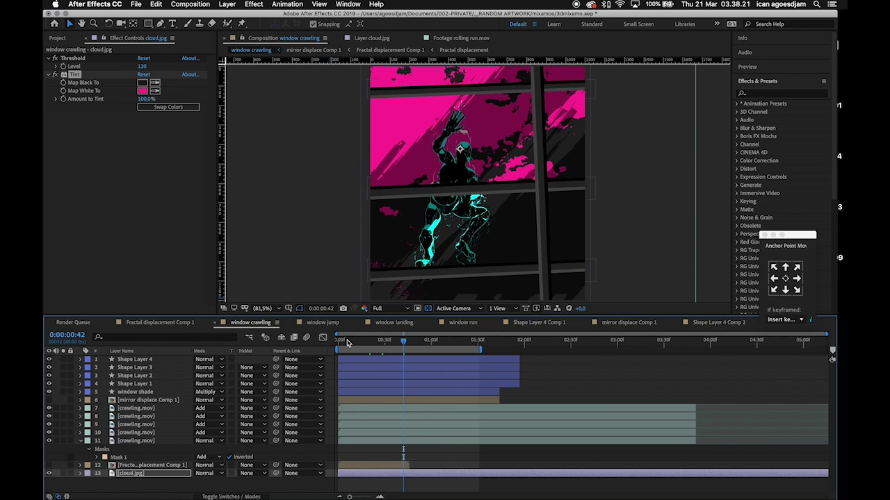
pyautogui.click(347, 342)
pyautogui.moveTo(347, 342); pyautogui.dragTo(464, 343)
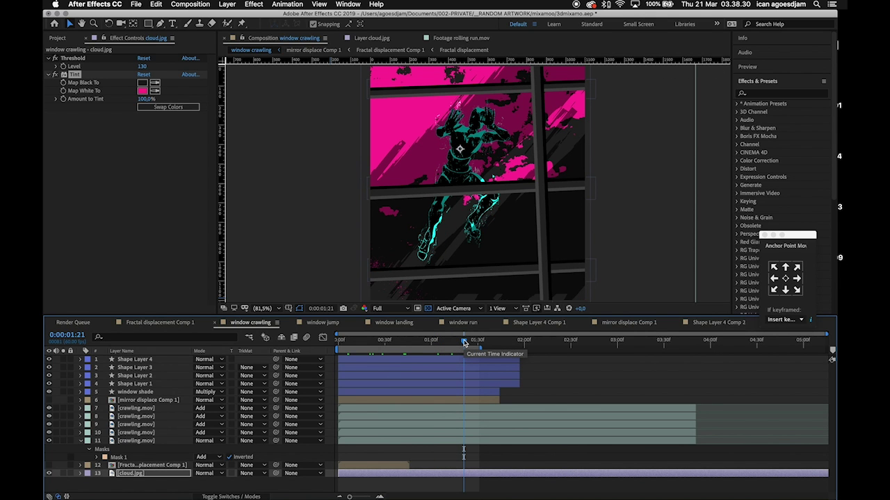
pyautogui.click(471, 341)
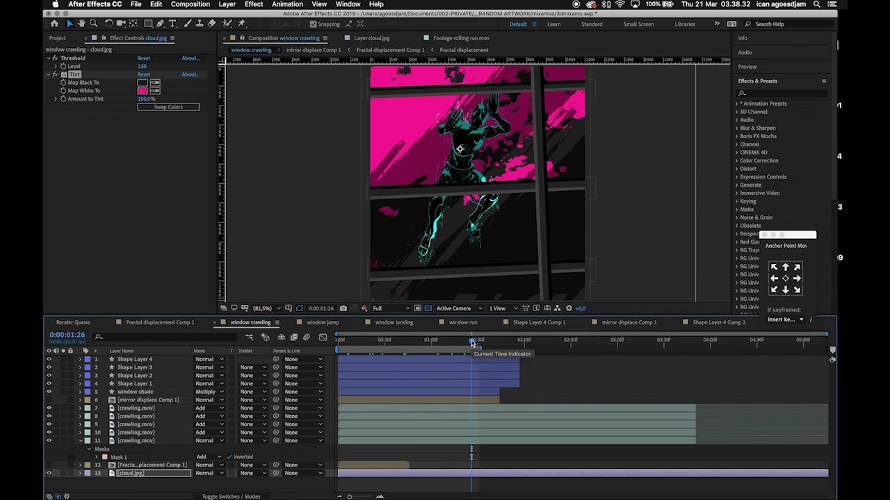